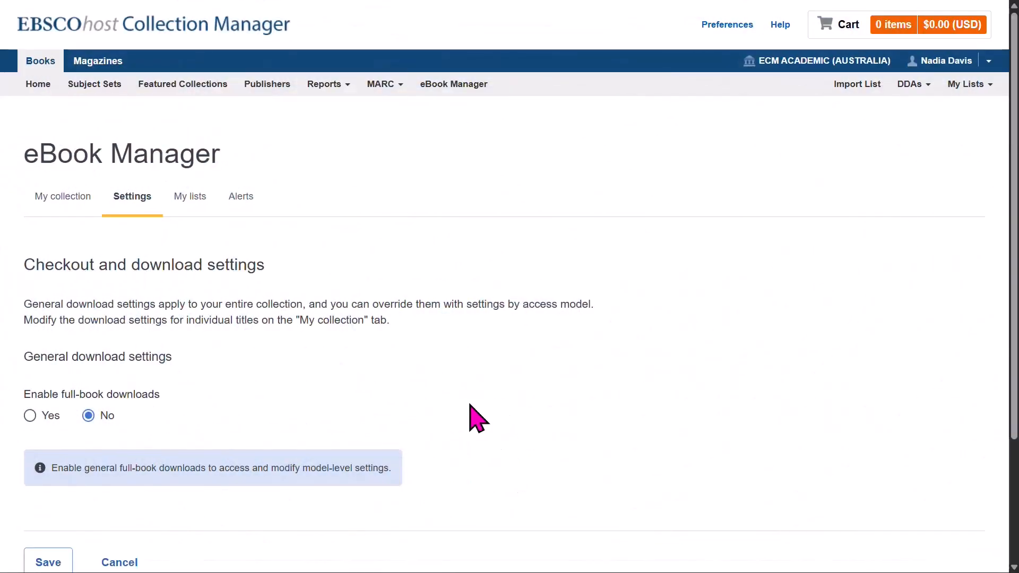
# Enable full-book downloads in the general download settings to expose the settings by access model
pyautogui.click(31, 416)
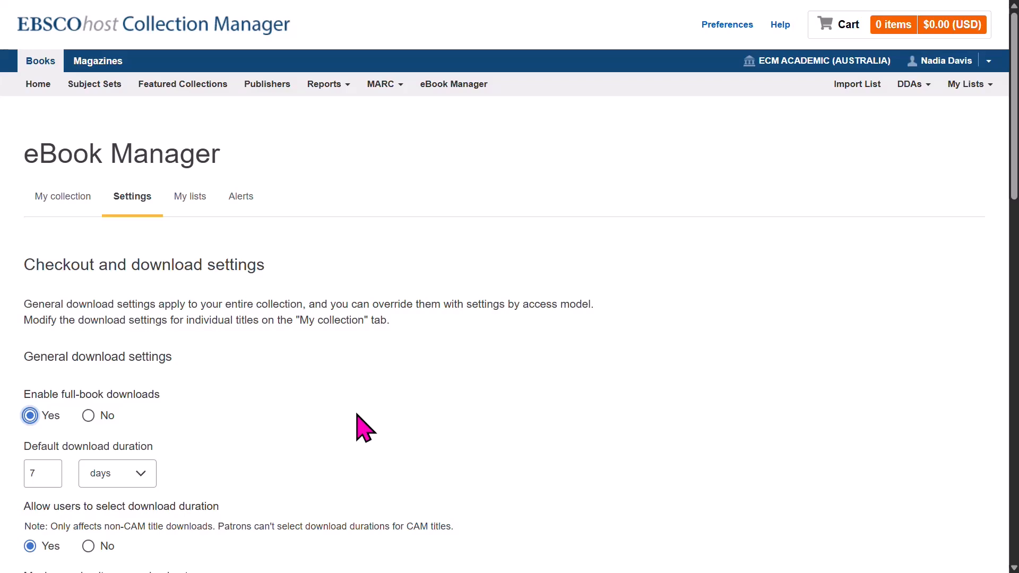
pyautogui.scroll(-4, 365, 427)
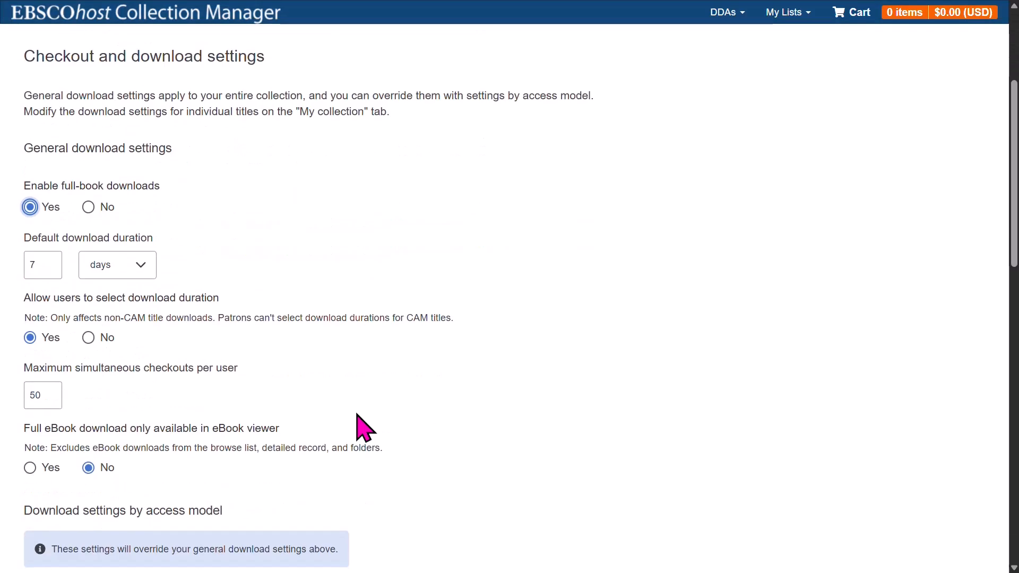
pyautogui.scroll(-7, 365, 428)
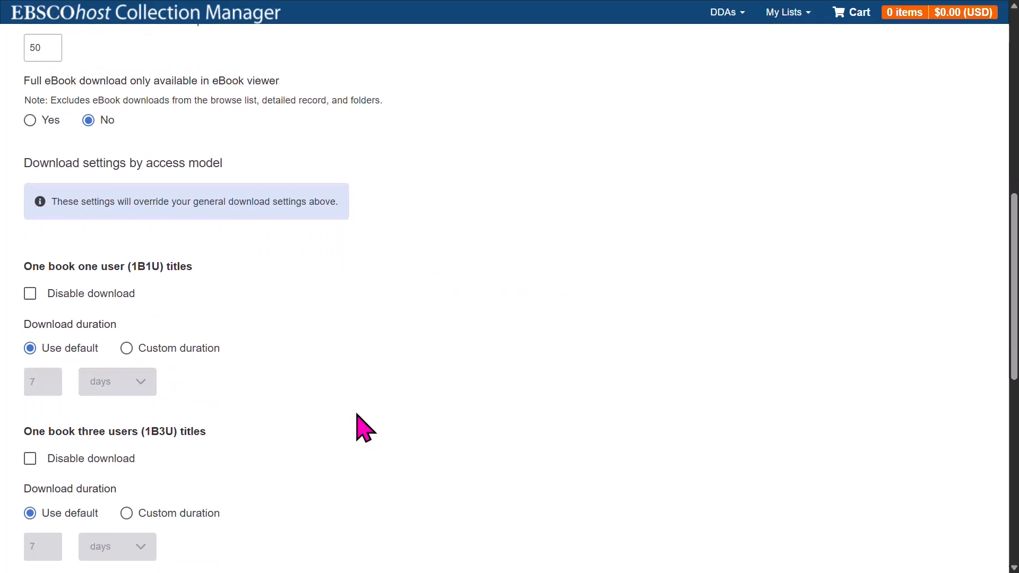
pyautogui.scroll(-3, 365, 428)
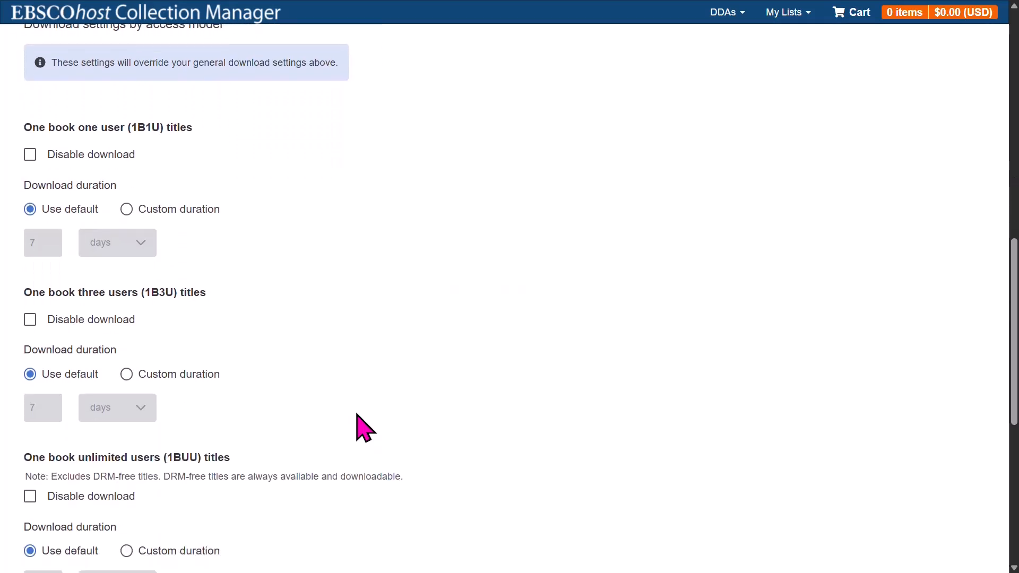
# Disable download for the 1B1U, 1B3U, 1BUU and CAM titles in the access model settings
pyautogui.click(30, 155)
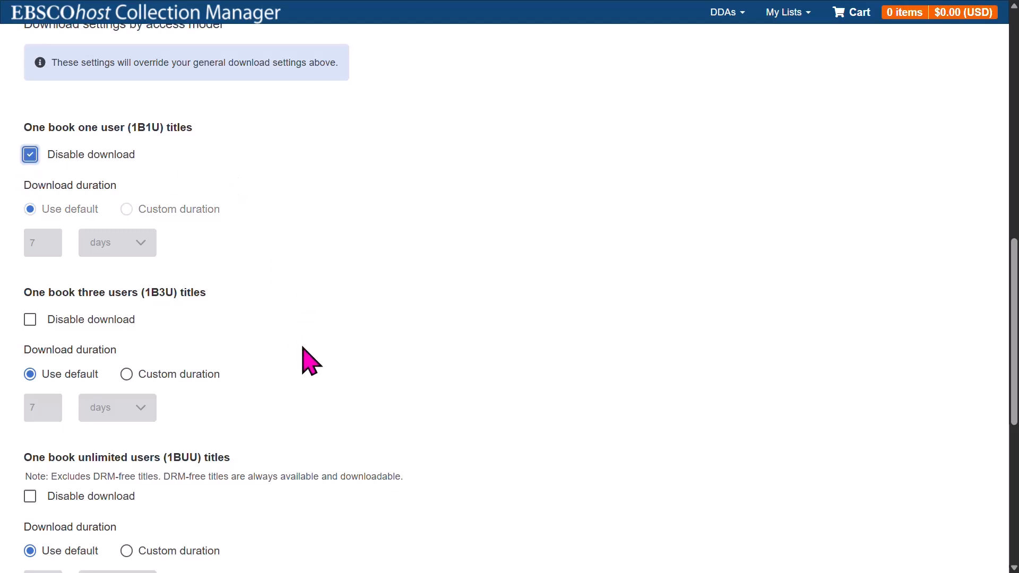
pyautogui.click(30, 320)
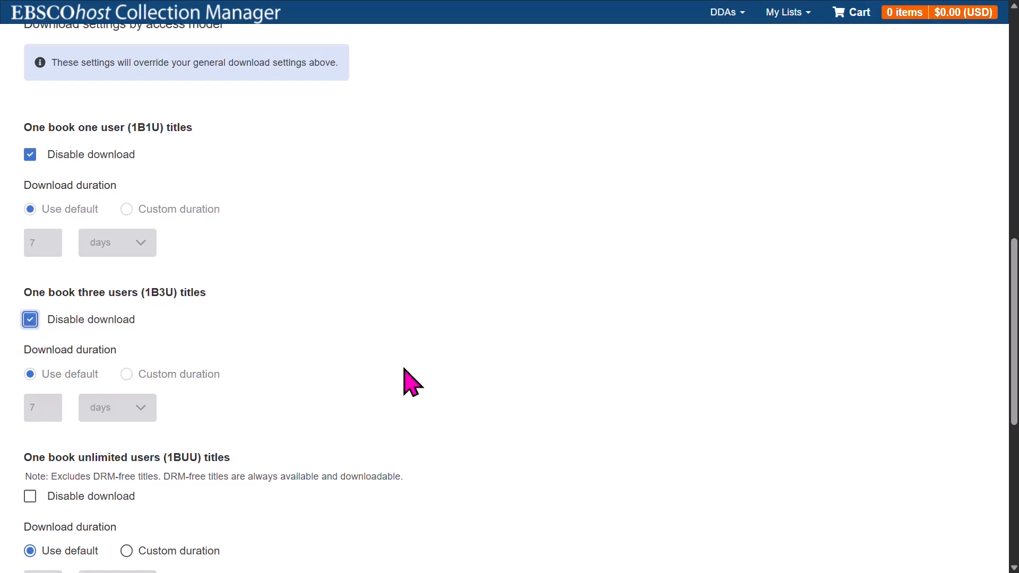
pyautogui.scroll(-4, 406, 397)
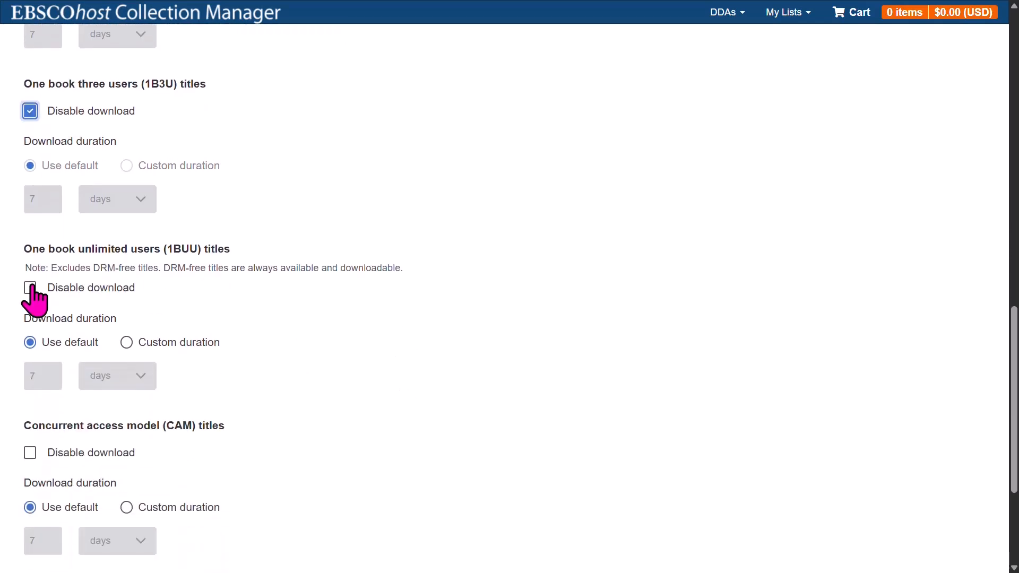
pyautogui.click(31, 288)
pyautogui.scroll(-3, 398, 359)
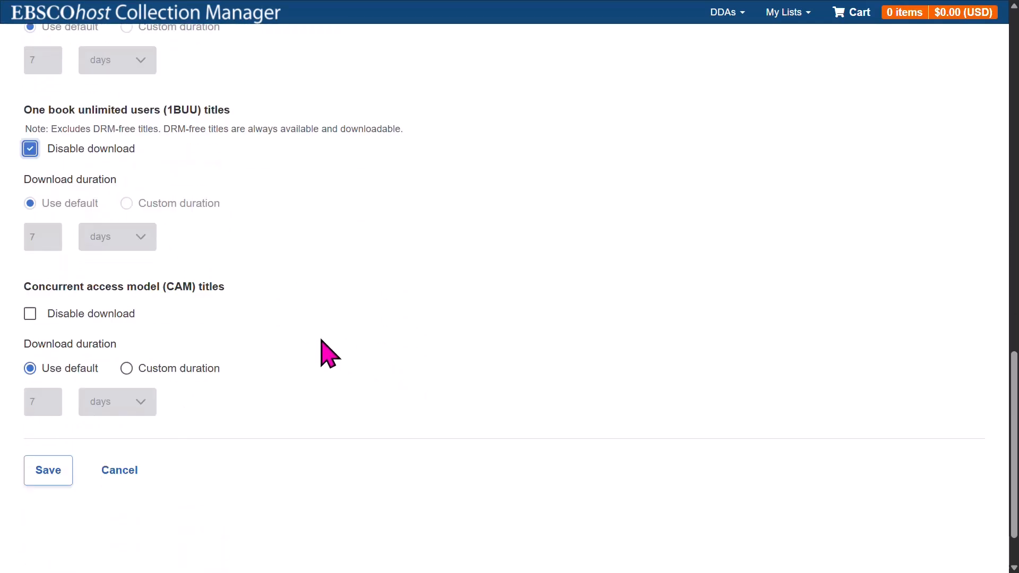
pyautogui.click(28, 314)
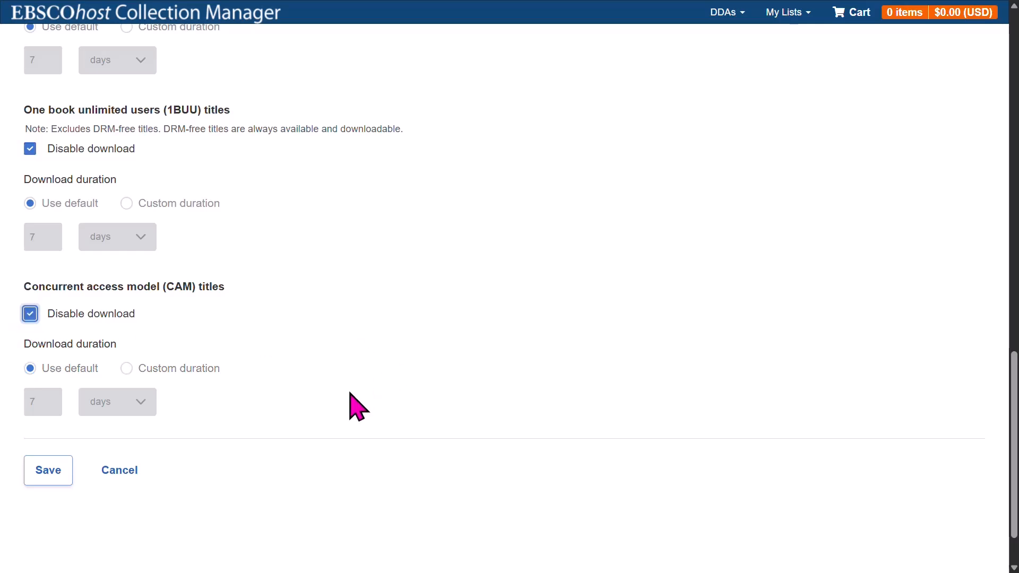
# Allow download again for the 1BUU and 1B3U titles, and save the download settings
pyautogui.scroll(5, 359, 408)
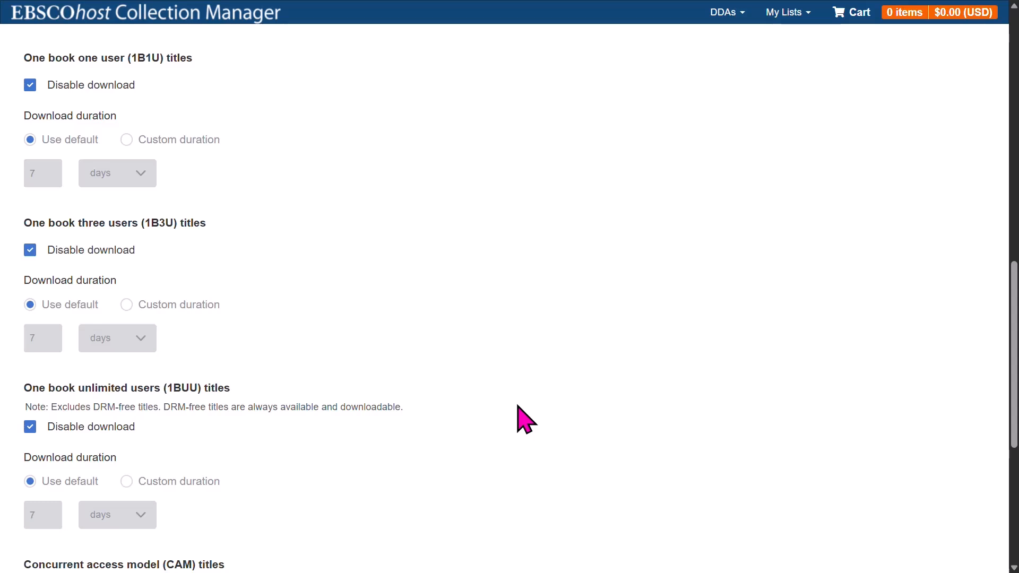
pyautogui.click(31, 428)
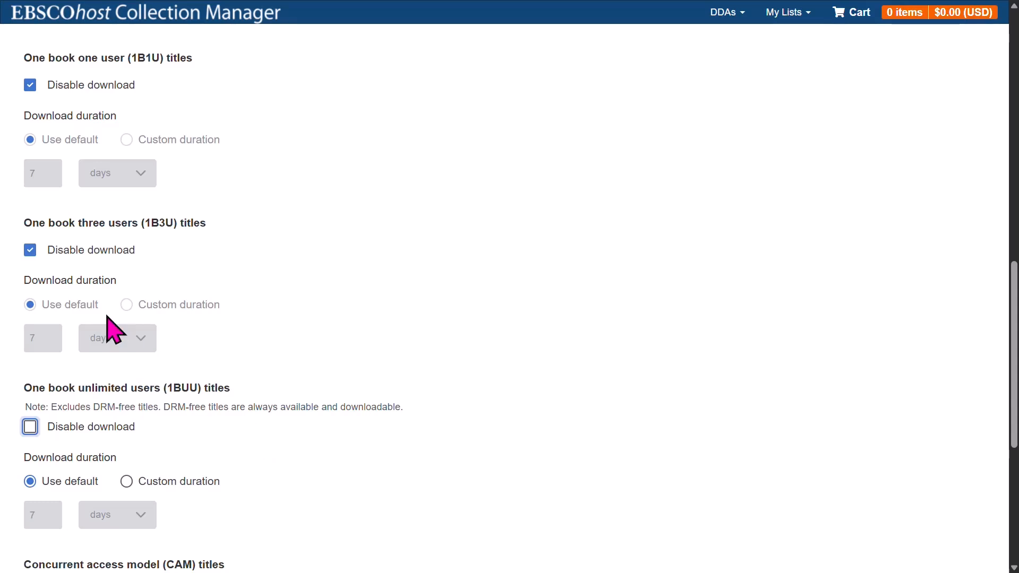
pyautogui.click(30, 250)
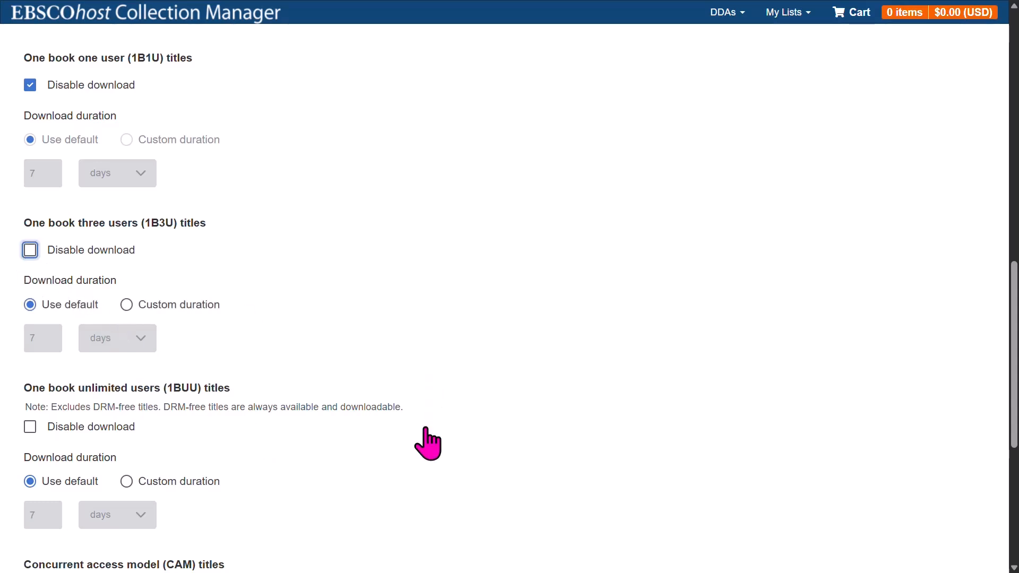
pyautogui.scroll(4, 425, 429)
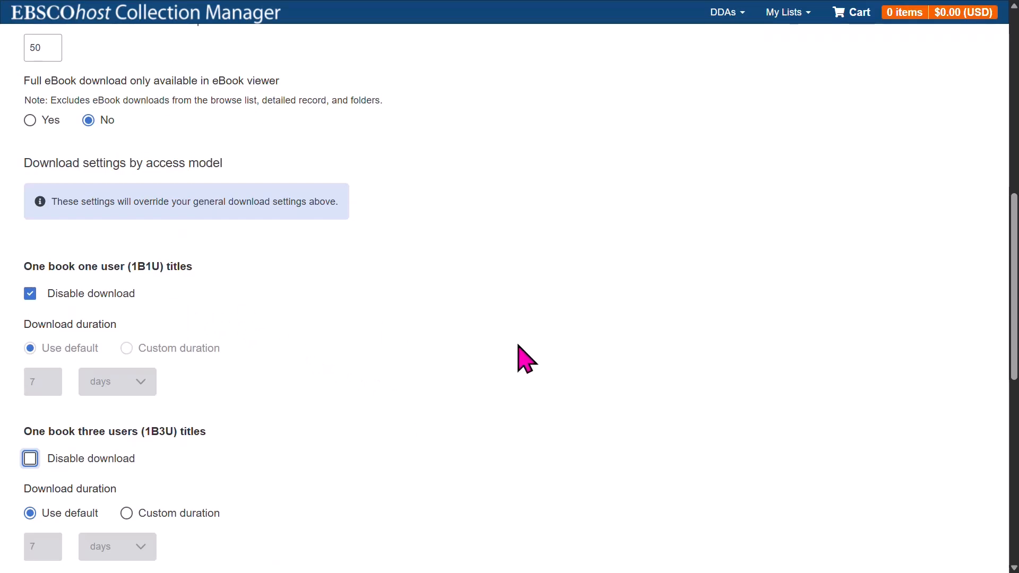
pyautogui.scroll(-10, 523, 359)
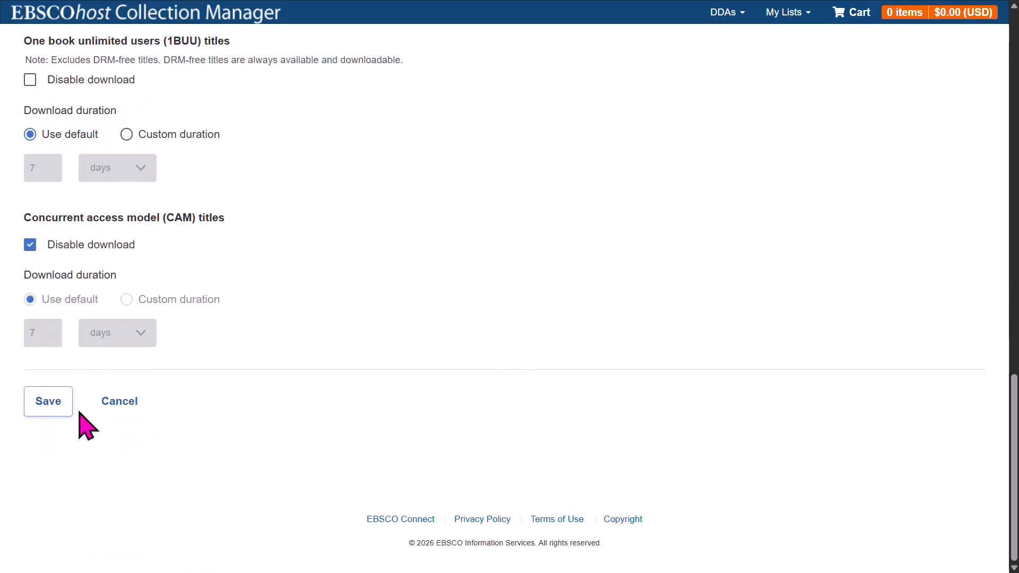
pyautogui.click(50, 406)
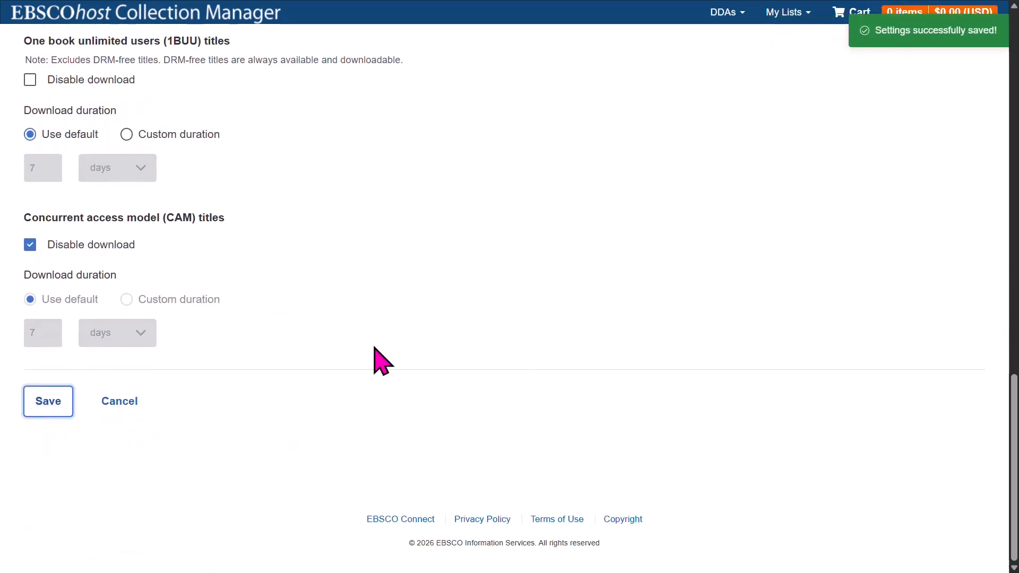
# Open My collection in eBook Manager and expand the Access model and Turnaway period filters
pyautogui.scroll(4, 568, 416)
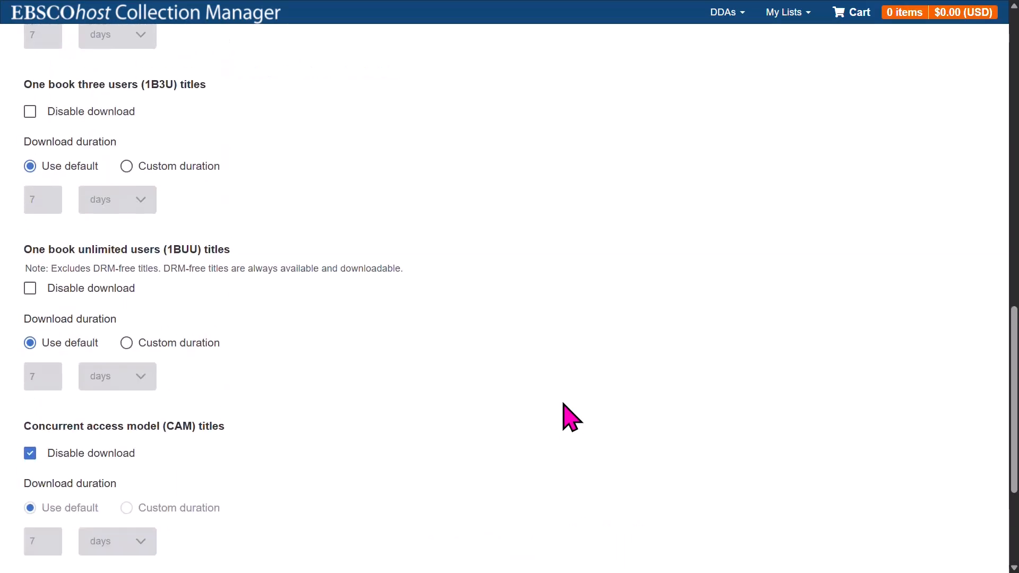
pyautogui.scroll(4, 568, 416)
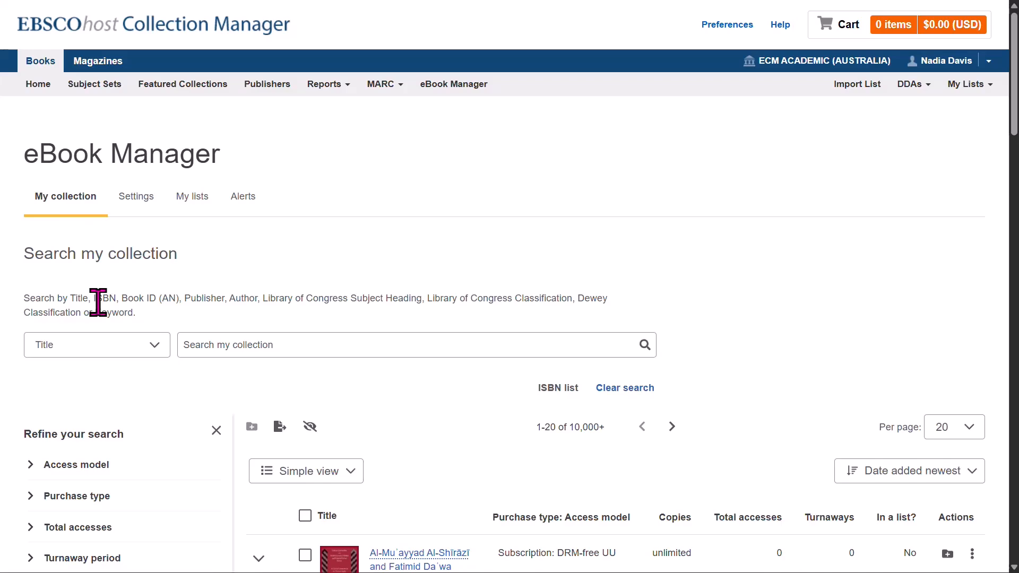
pyautogui.scroll(-4, 98, 302)
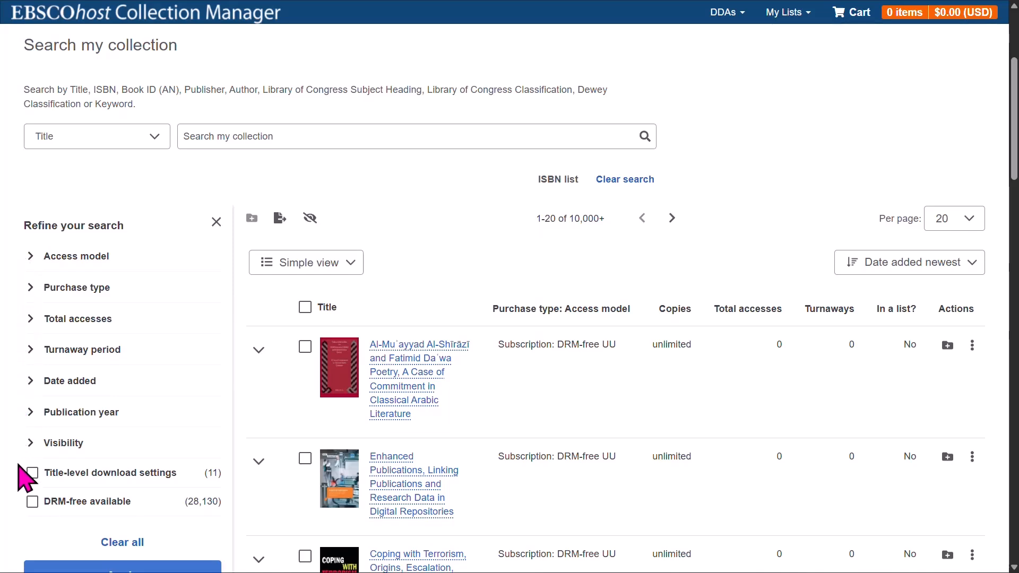
pyautogui.click(30, 258)
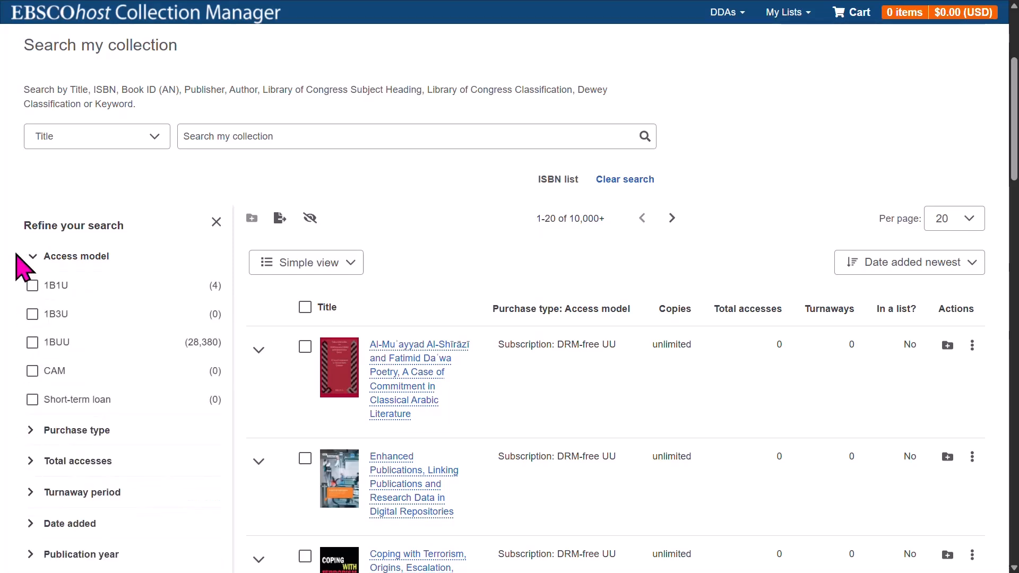
pyautogui.scroll(-3, 27, 369)
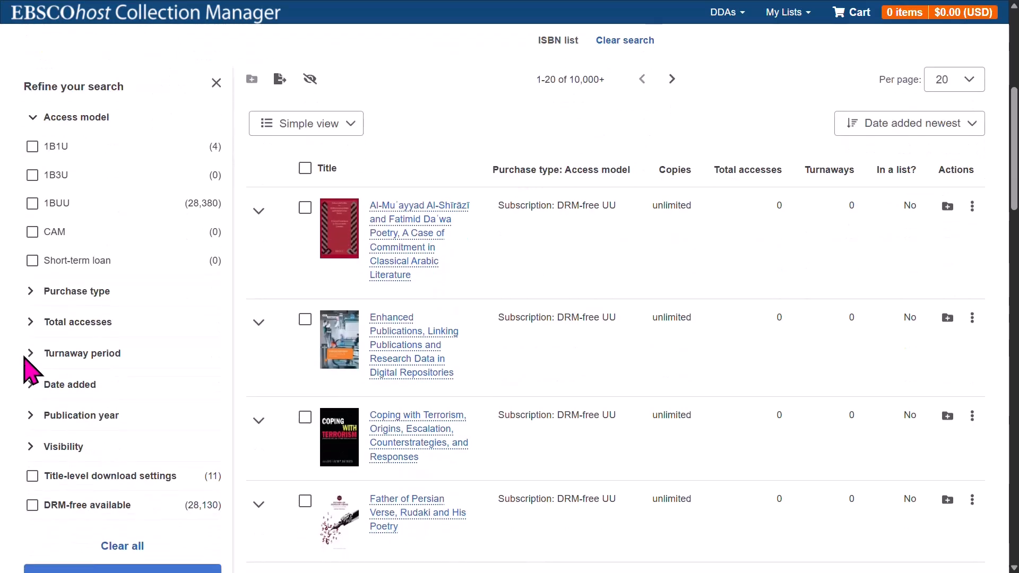
pyautogui.click(29, 353)
pyautogui.scroll(8, 199, 430)
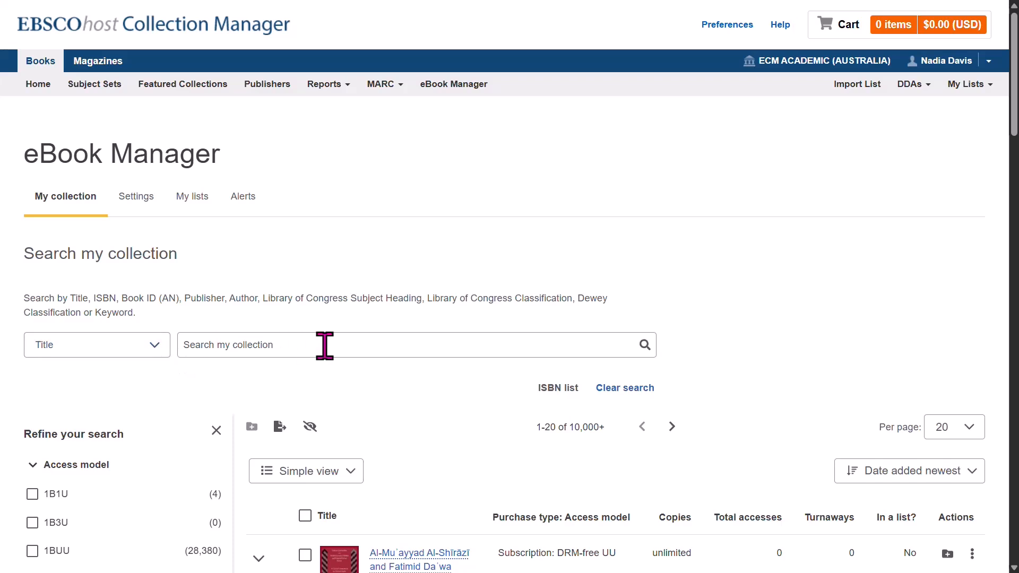
# Examine the available search fields and the ISBN list option for searching the collection
pyautogui.click(154, 348)
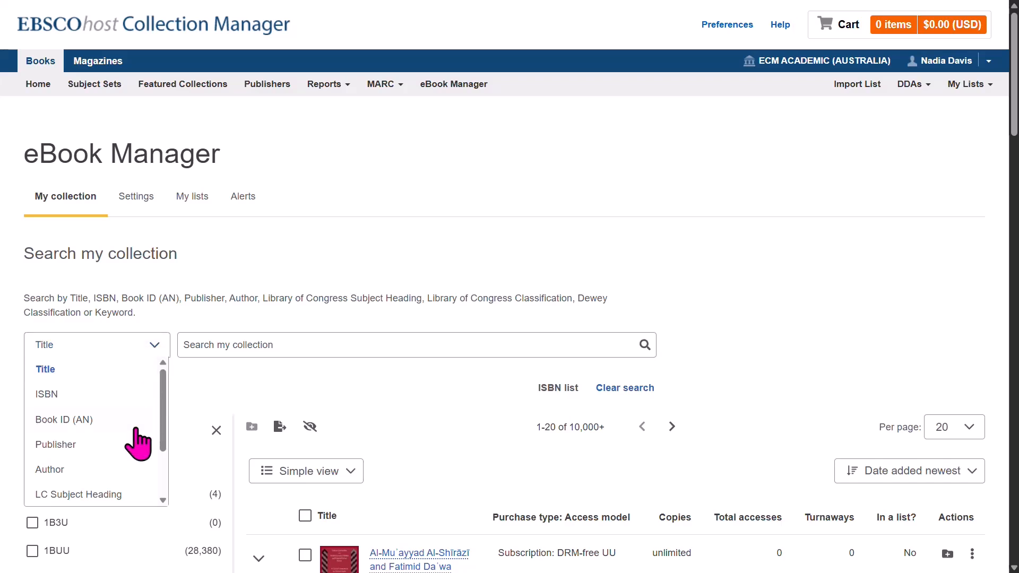
pyautogui.scroll(-2, 135, 432)
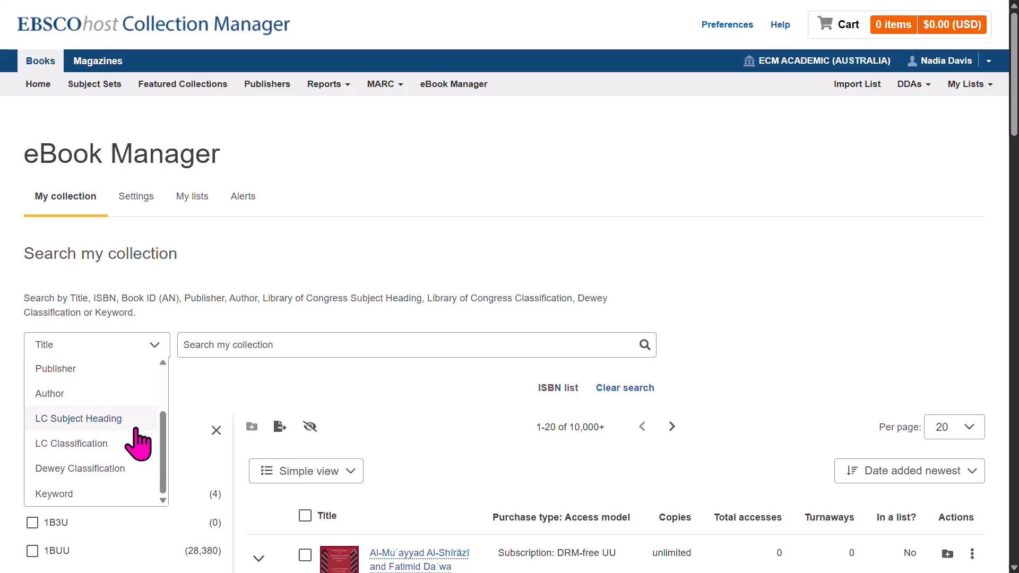
pyautogui.click(361, 411)
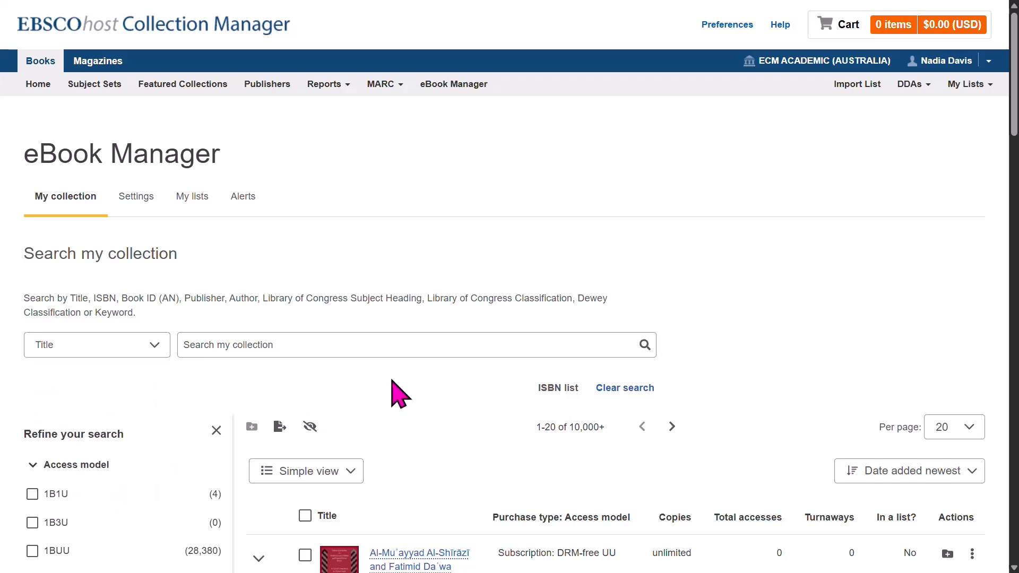
pyautogui.click(558, 391)
# Filter the collection to titles with the 1B1U access model
pyautogui.scroll(-1, 438, 414)
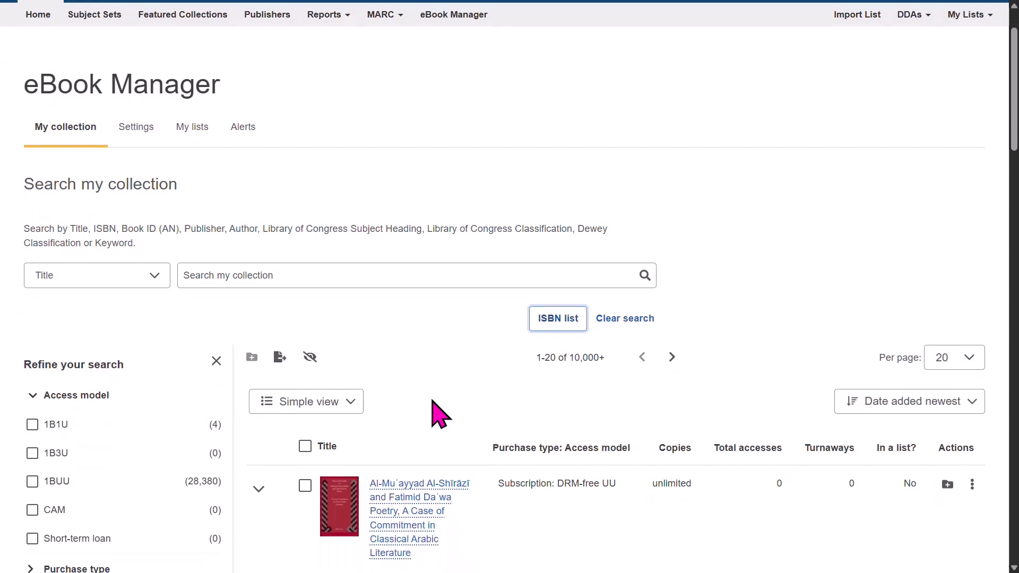
pyautogui.click(31, 425)
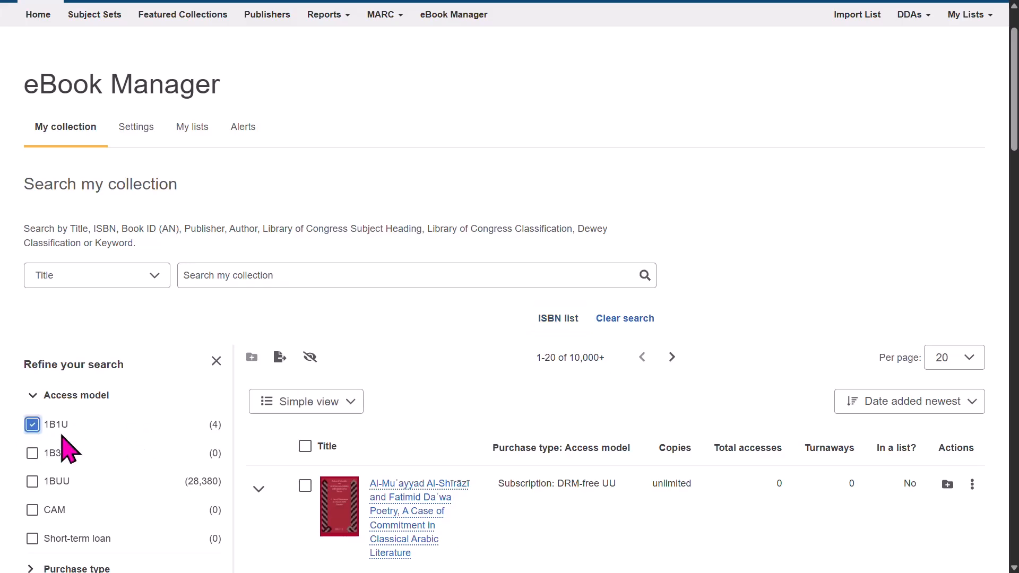
pyautogui.scroll(-10, 171, 432)
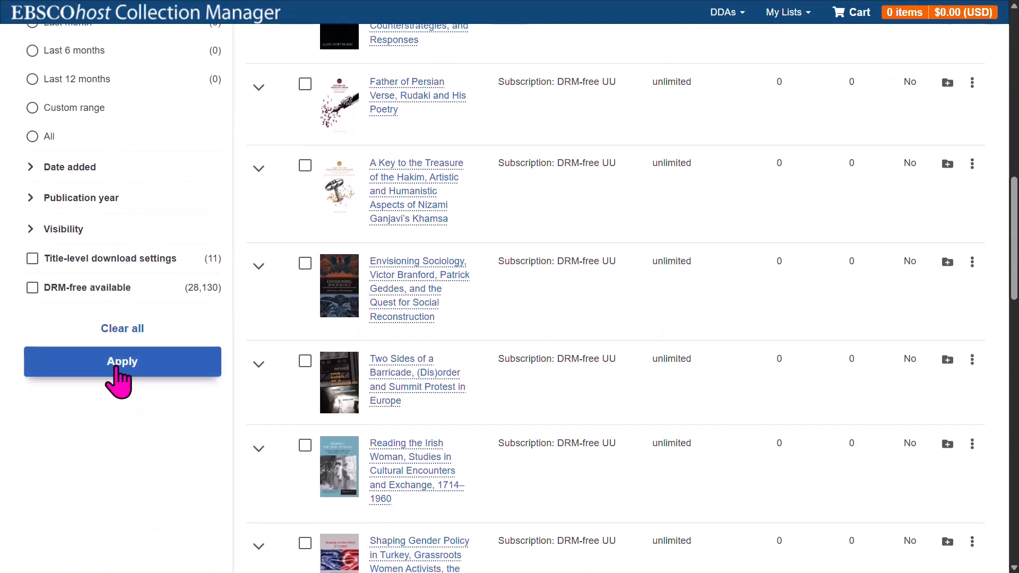
pyautogui.click(118, 381)
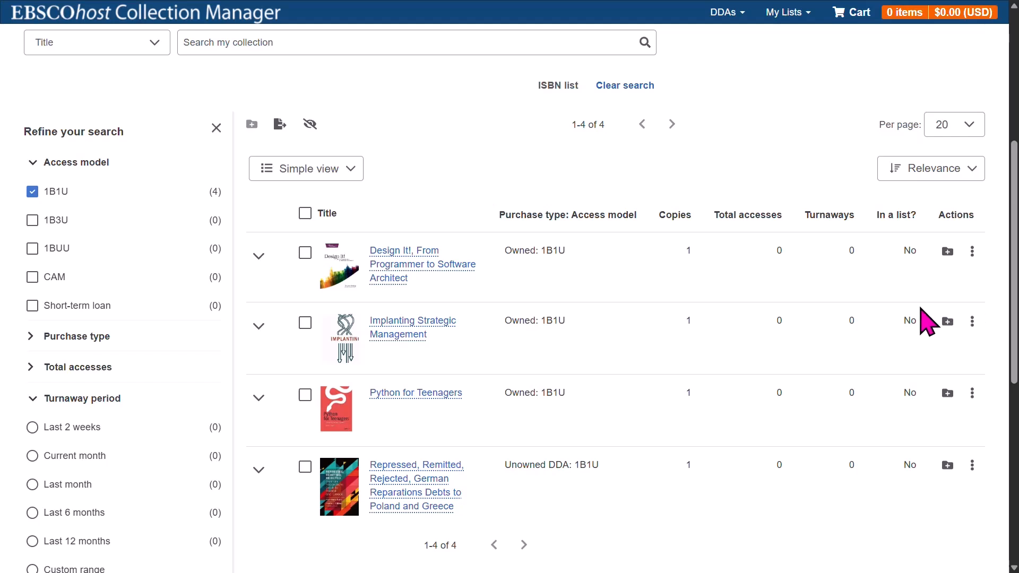
# Try hiding the Refine your search filters on the enlarged page, and restore the original view
pyautogui.hotkey('ctrl', '+')
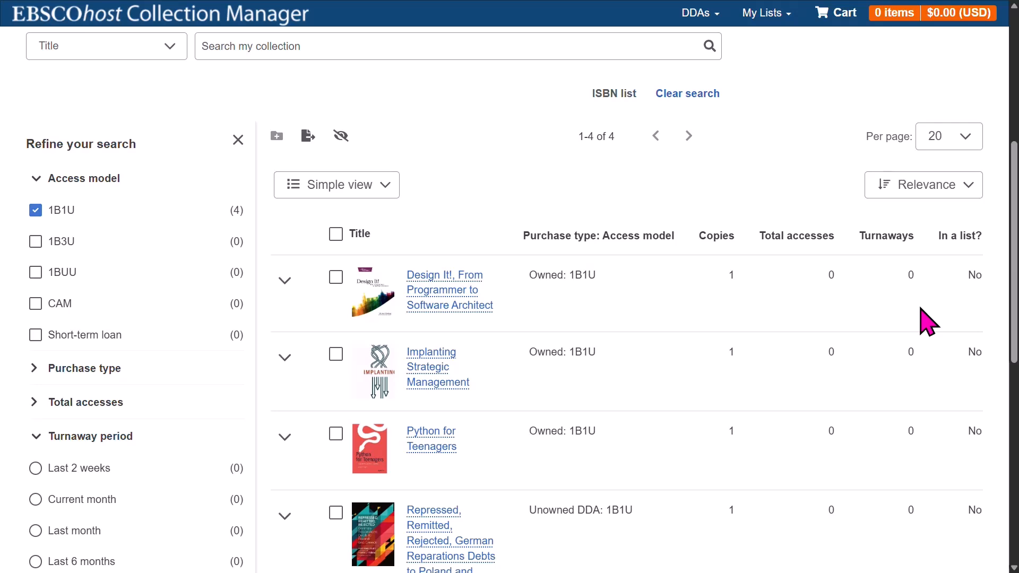
pyautogui.click(238, 140)
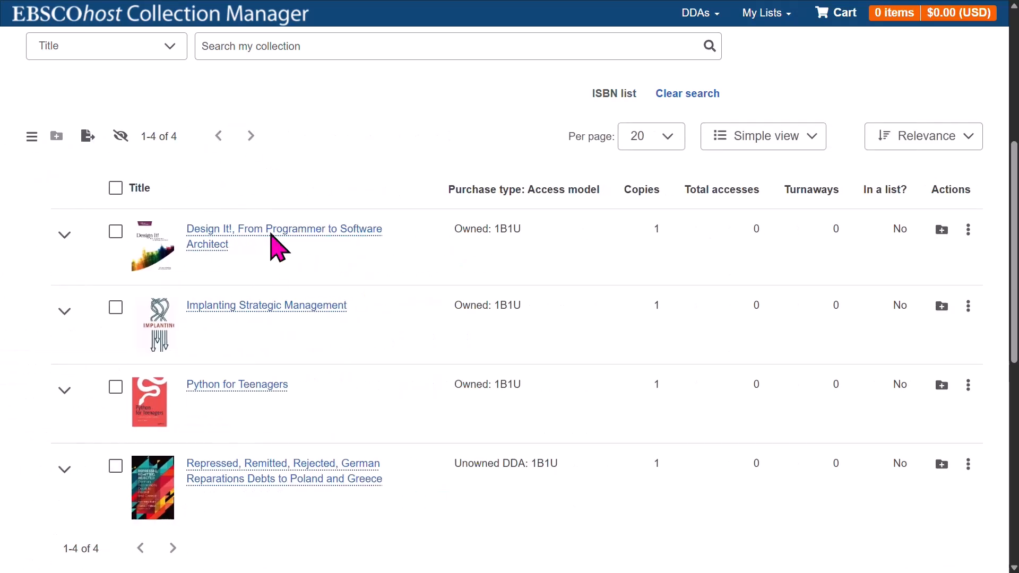
pyautogui.click(32, 137)
pyautogui.hotkey('ctrl', '-')
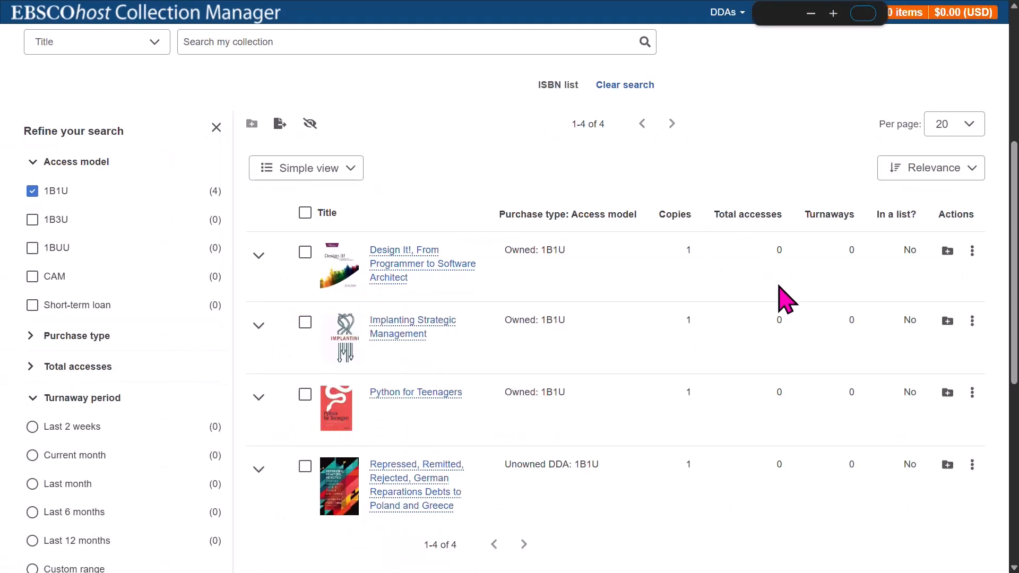
# Edit the download settings of "Design It!, From Programmer to Software Architect" with Disable download selected, and save them
pyautogui.click(973, 252)
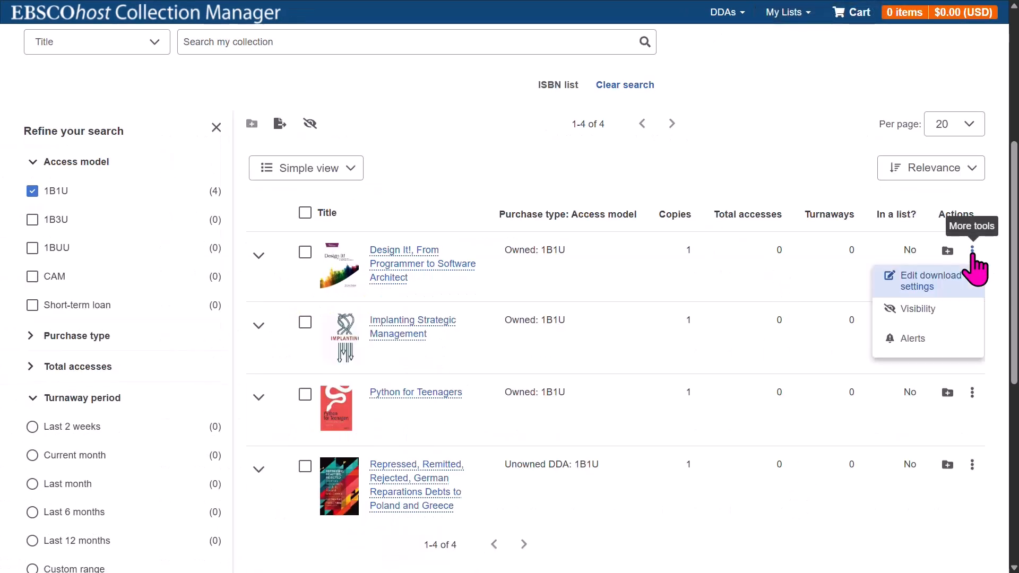
pyautogui.click(927, 287)
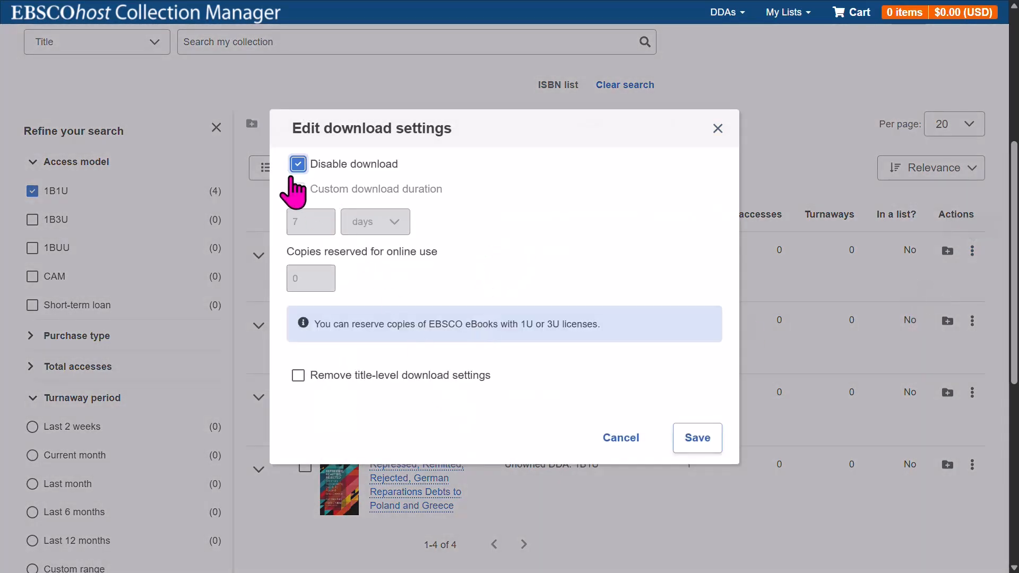
pyautogui.click(702, 442)
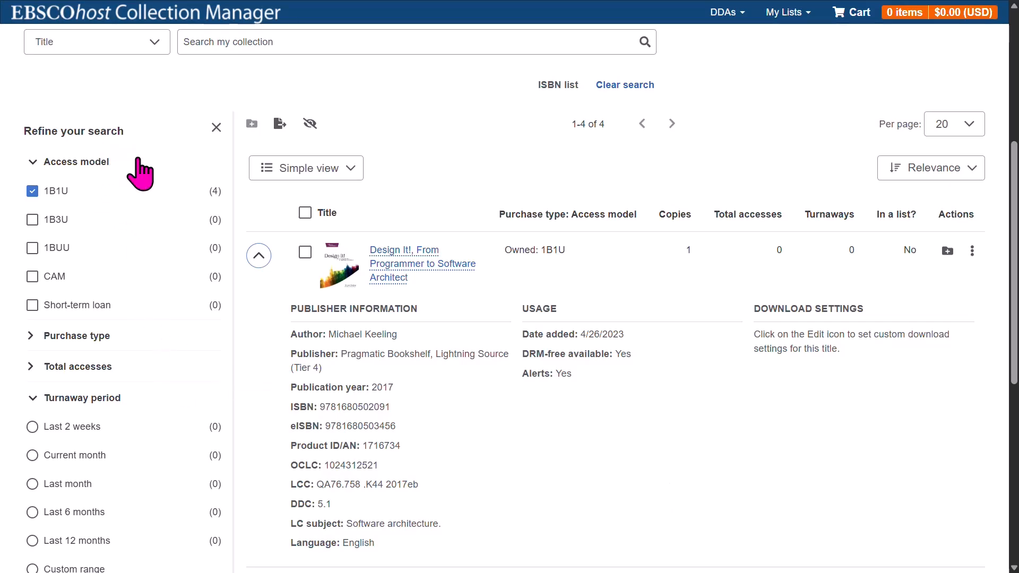
# Narrow the 1B1U results to titles that have title-level download settings
pyautogui.scroll(-1, 165, 271)
pyautogui.scroll(-5, 164, 270)
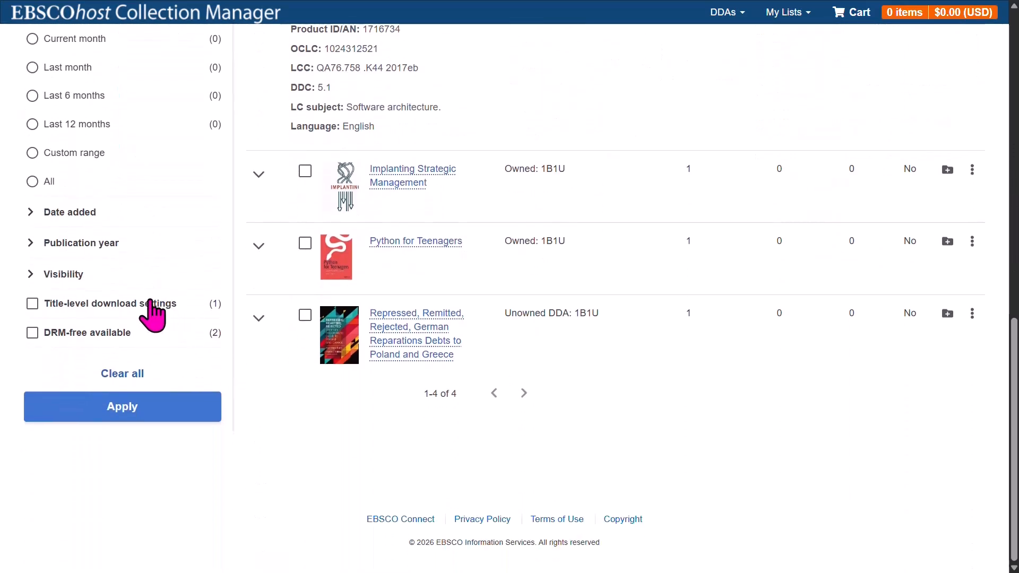
pyautogui.click(34, 304)
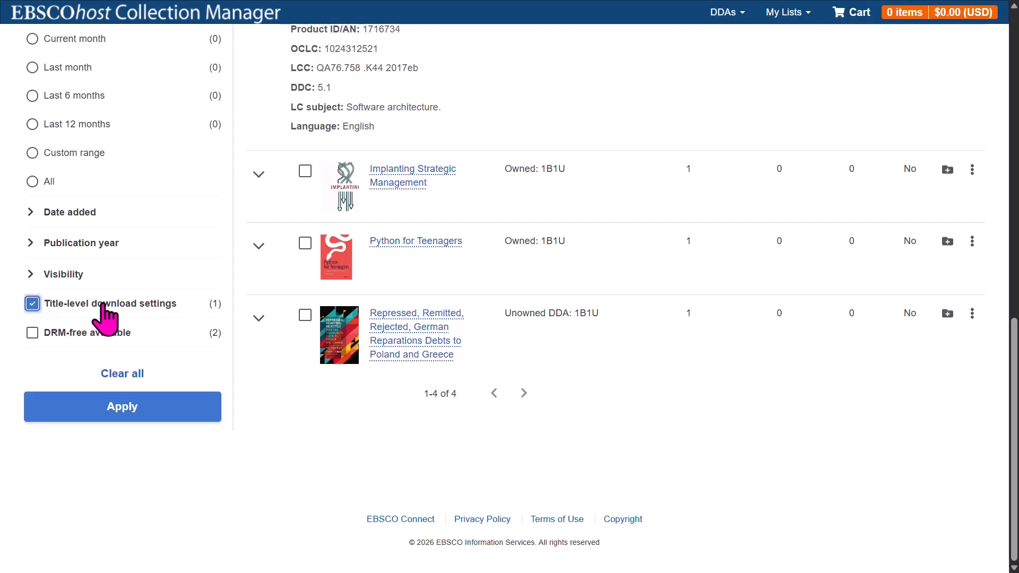
pyautogui.click(122, 408)
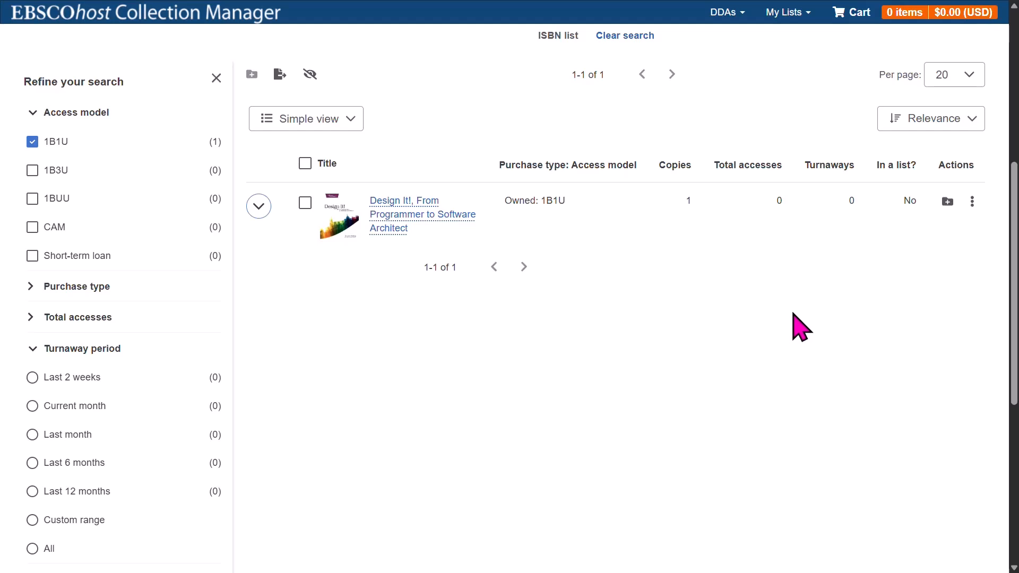
# Edit the download settings of "Design It!, From Programmer to Software Architect" and select Remove title-level download settings
pyautogui.click(973, 204)
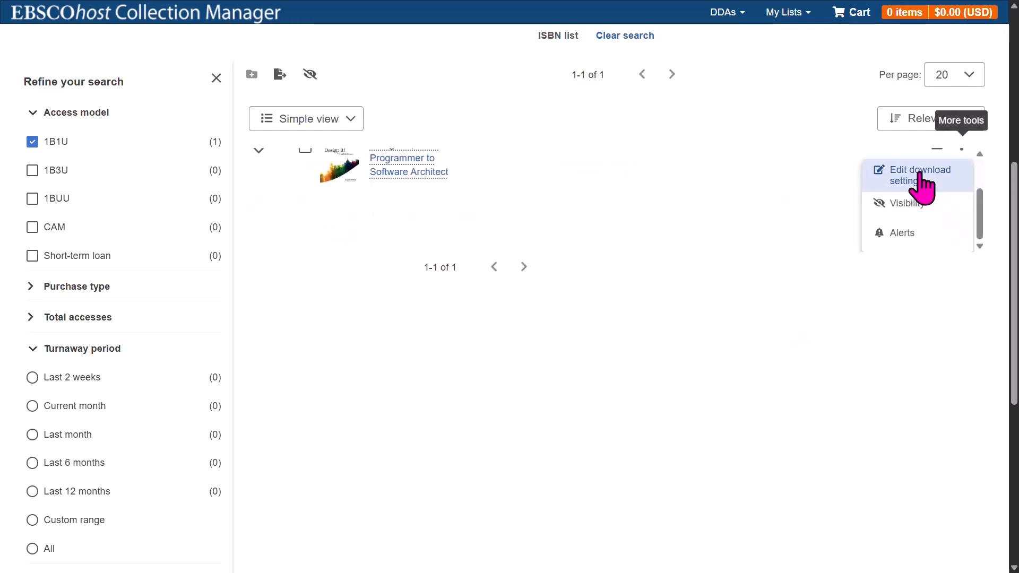
pyautogui.click(870, 176)
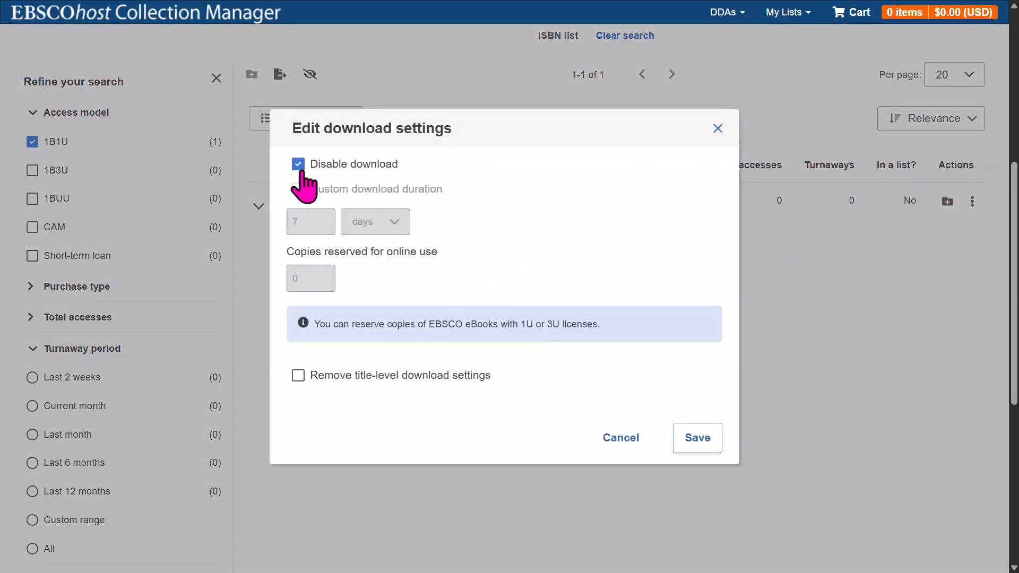
pyautogui.click(298, 376)
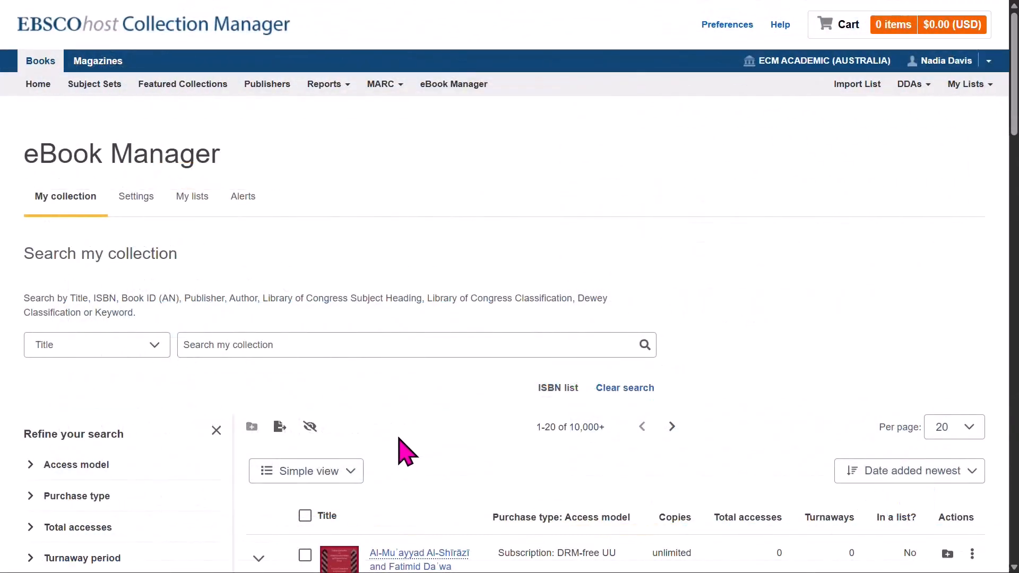
# Create a custom list named "MKT1001 Sem 2 2026" in eBook Manager, without notes
pyautogui.click(192, 200)
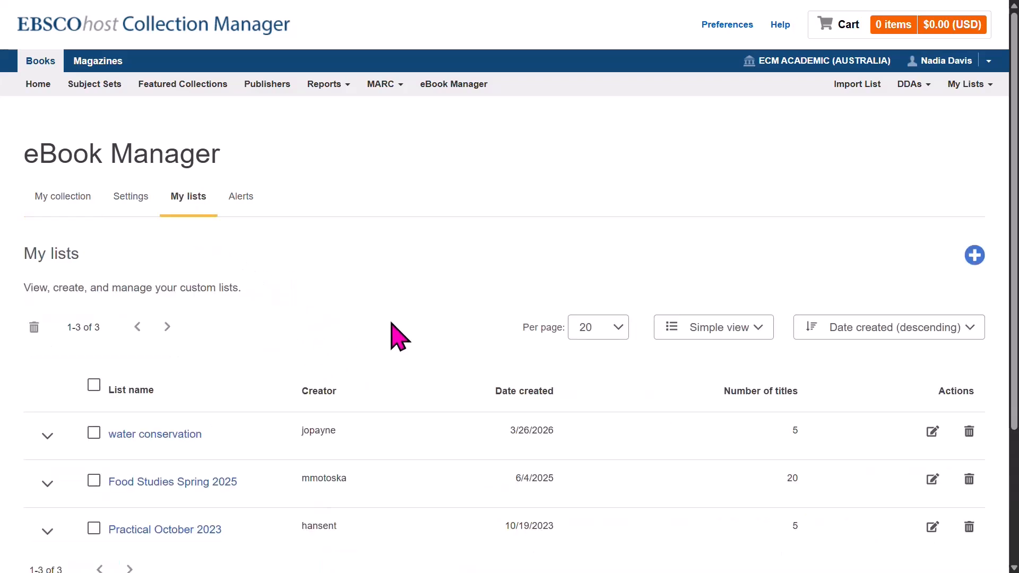
pyautogui.click(975, 256)
pyautogui.write('MKT1001 Sem 2 2026')
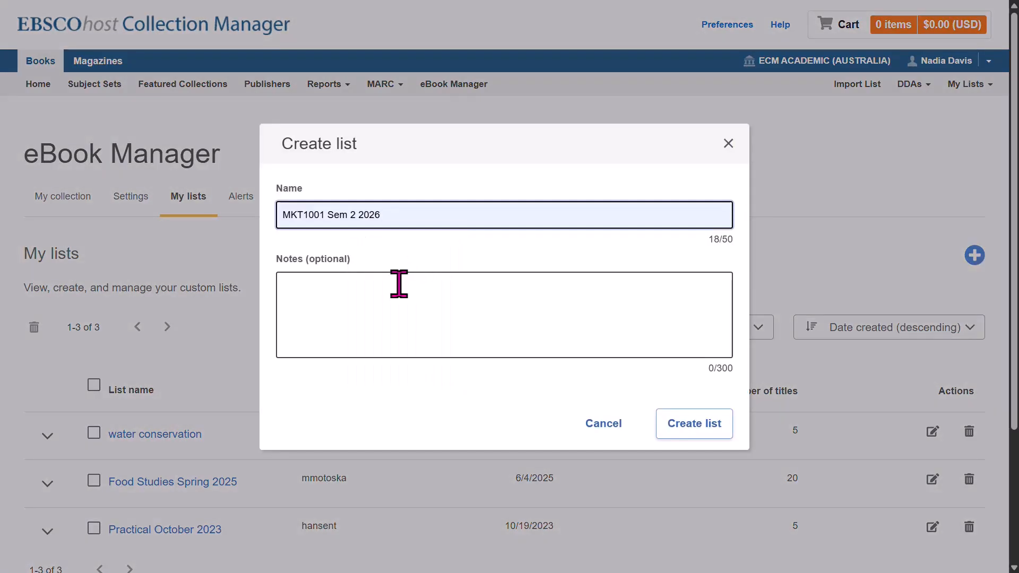
pyautogui.click(699, 432)
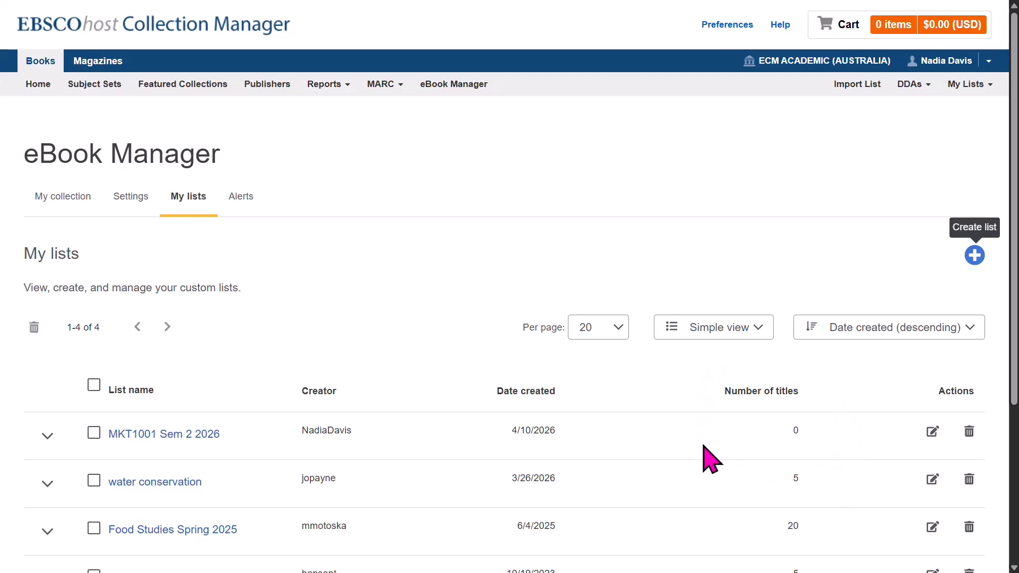
# Examine the search field options for the collection and the ISBN list search with its CSV upload option
pyautogui.click(68, 198)
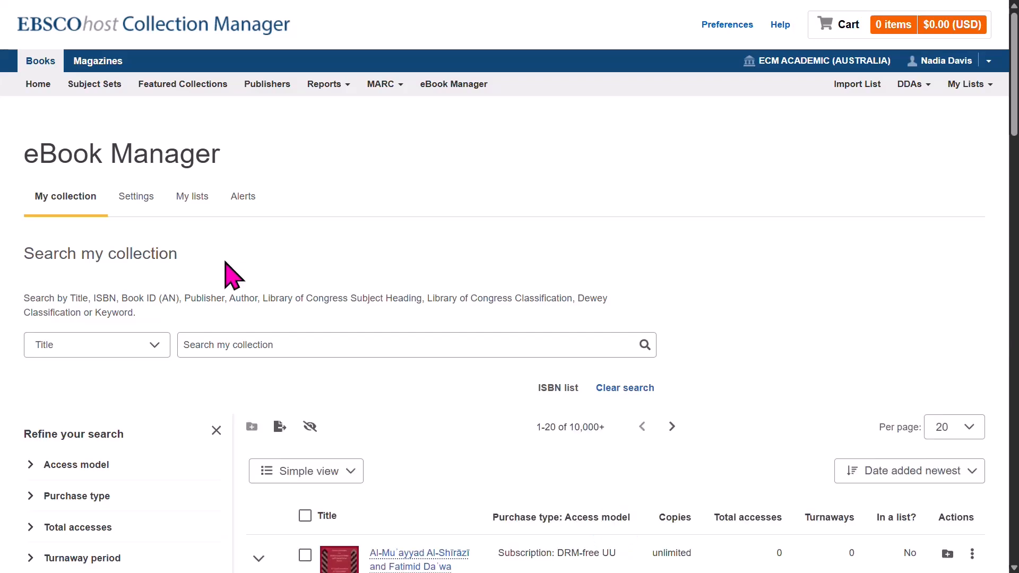
pyautogui.click(154, 350)
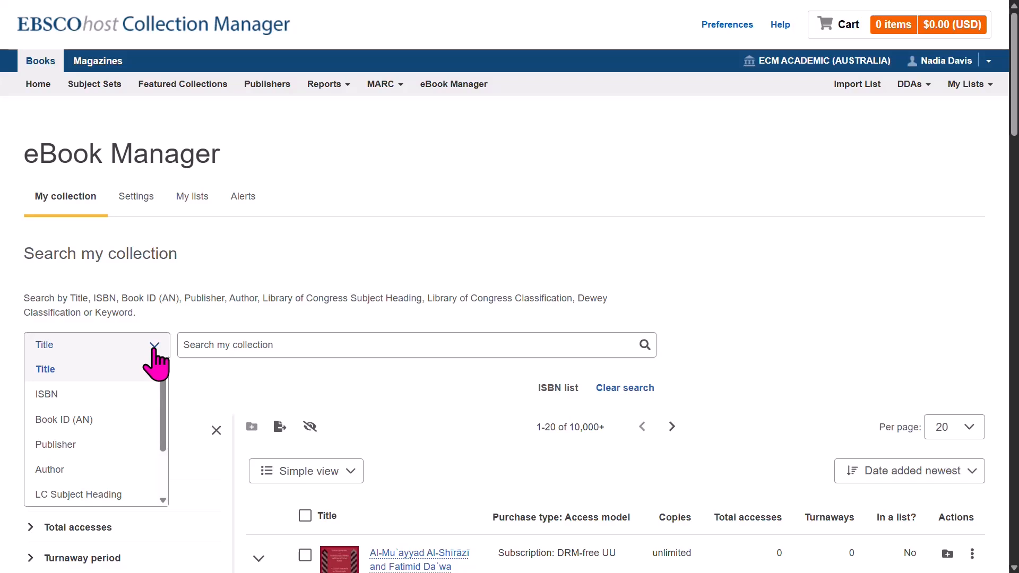
pyautogui.scroll(-2, 130, 477)
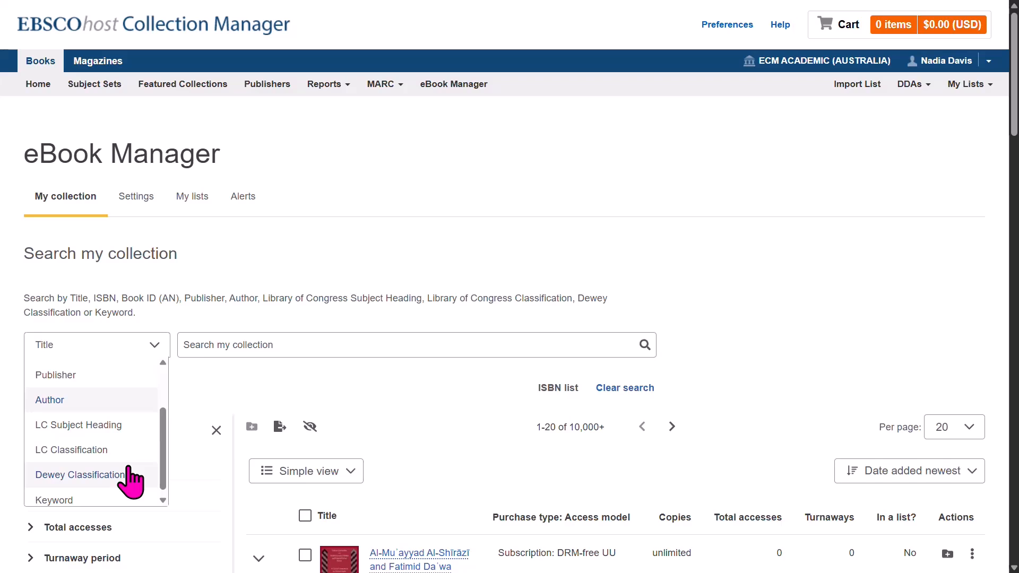
pyautogui.scroll(-1, 150, 480)
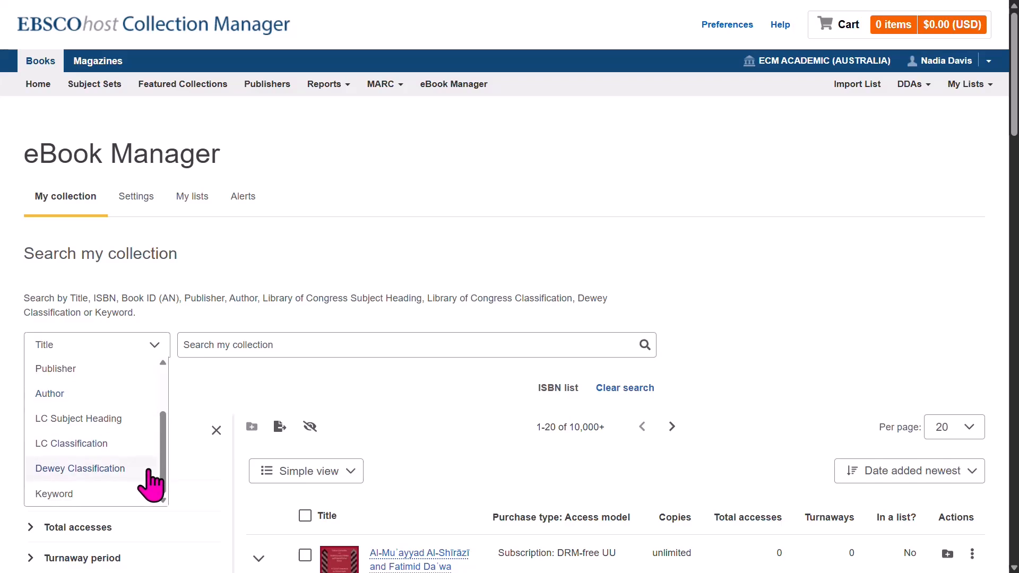
pyautogui.click(245, 385)
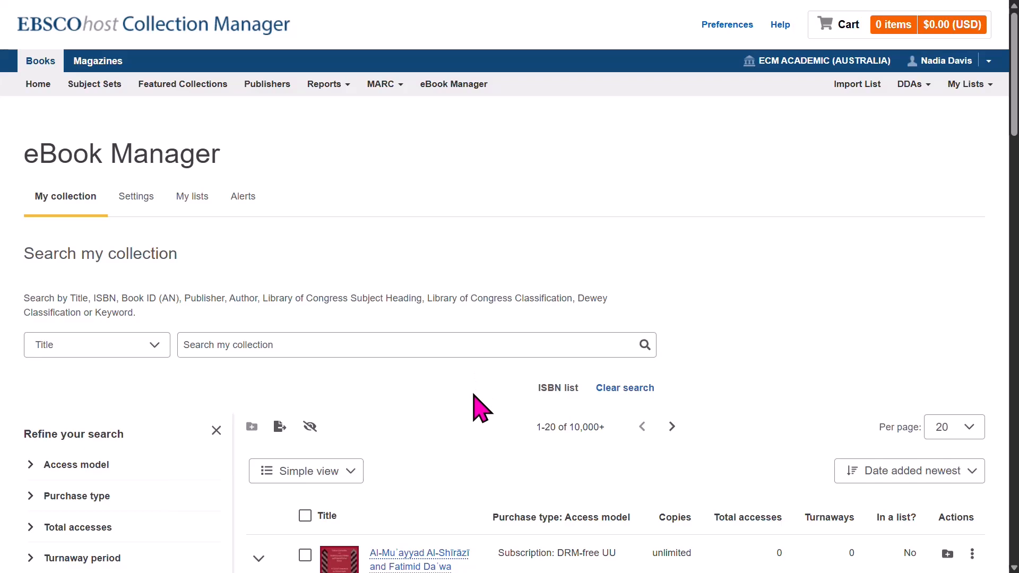
pyautogui.click(557, 389)
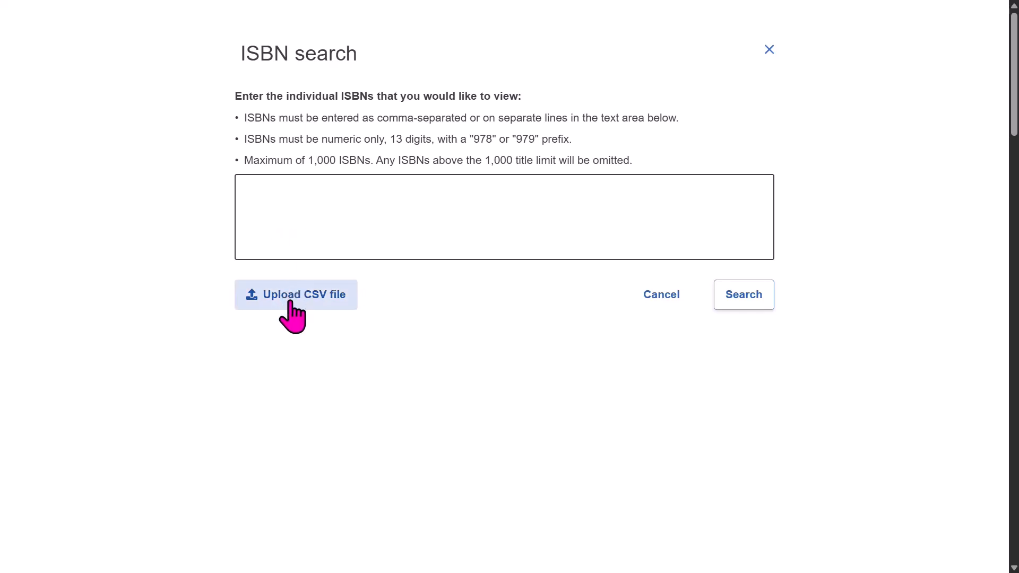
pyautogui.click(661, 296)
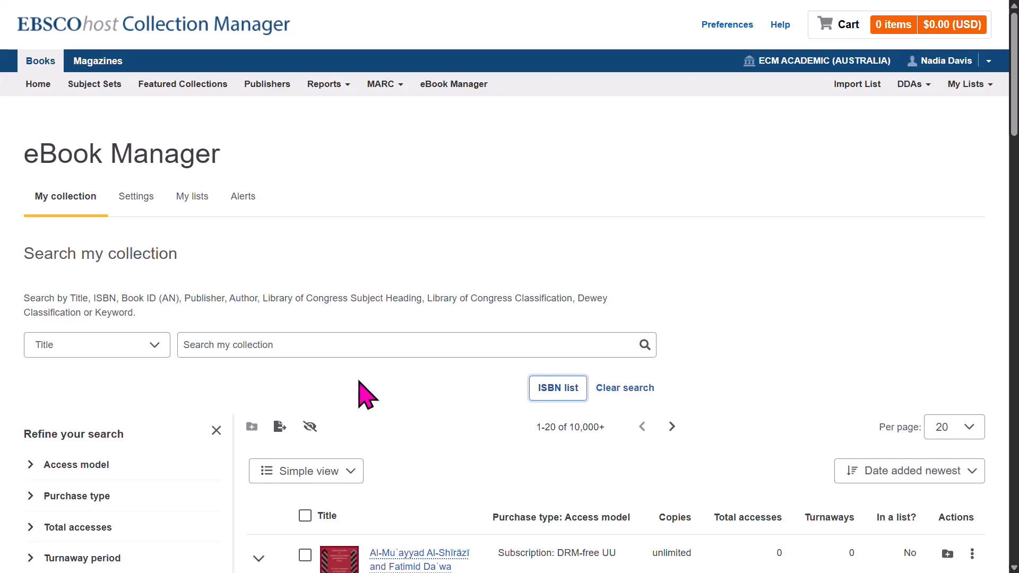
# Filter the collection to titles with the 1B1U access model
pyautogui.scroll(-4, 164, 412)
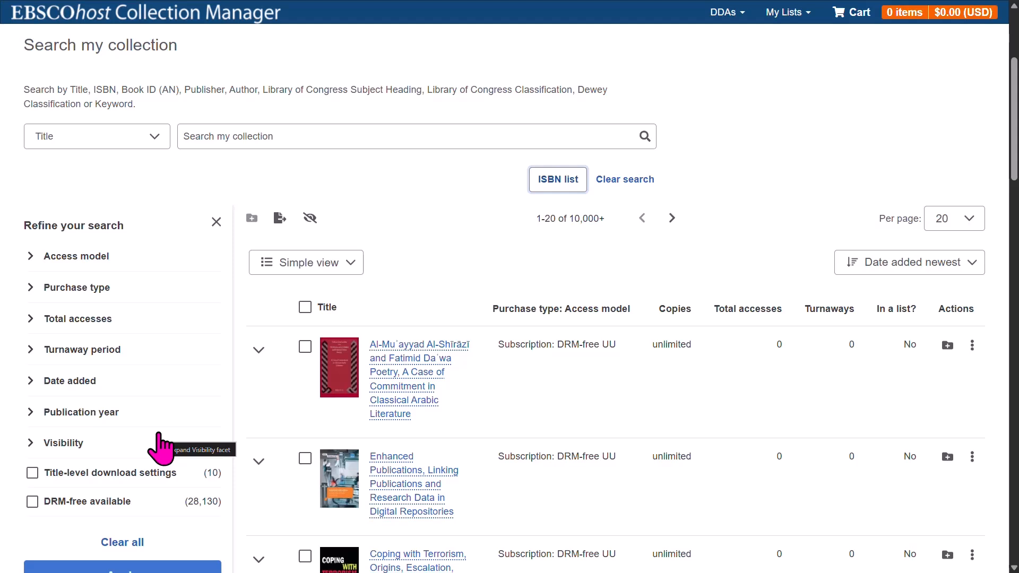
pyautogui.click(30, 257)
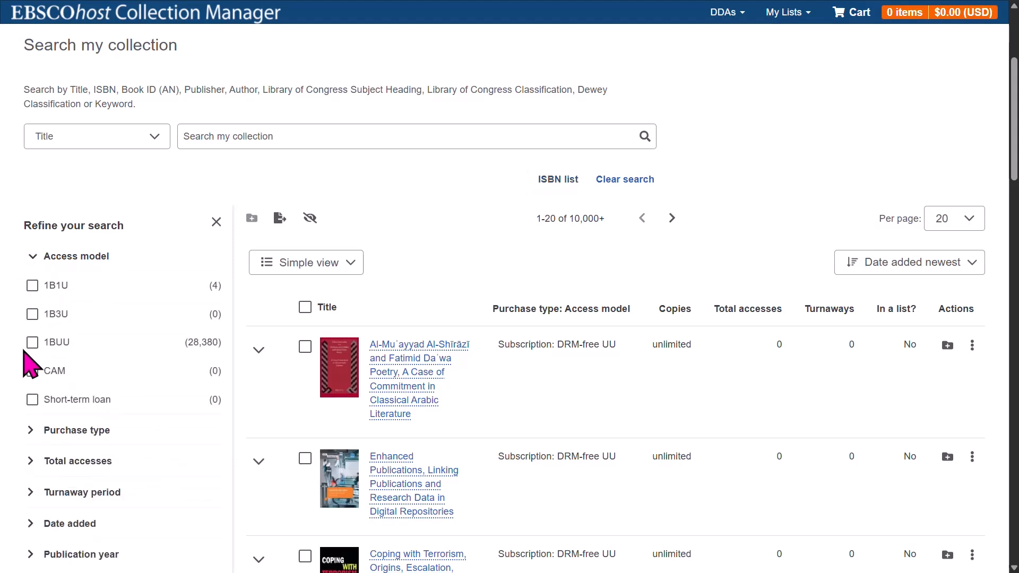
pyautogui.click(32, 285)
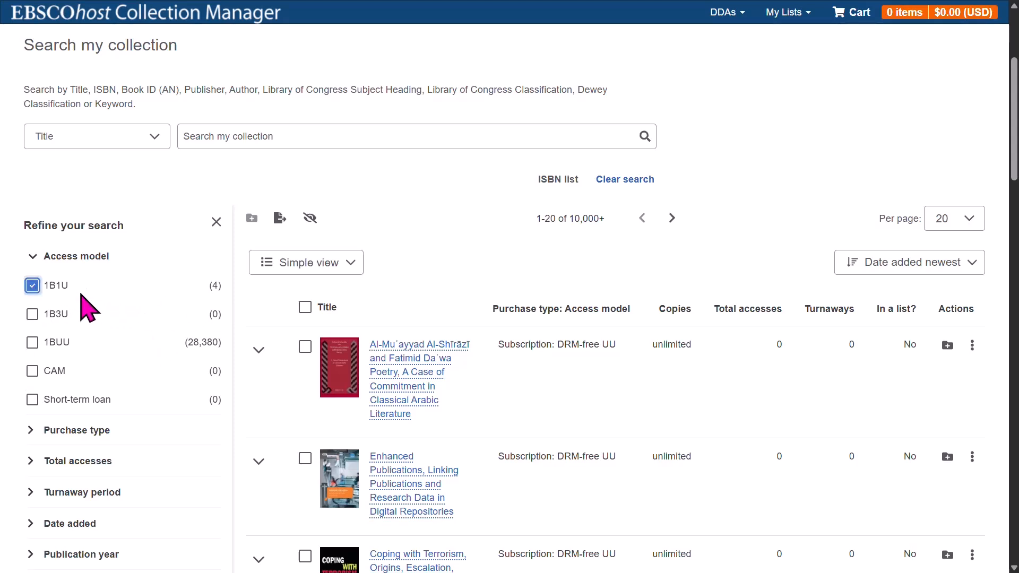
pyautogui.scroll(-5, 129, 308)
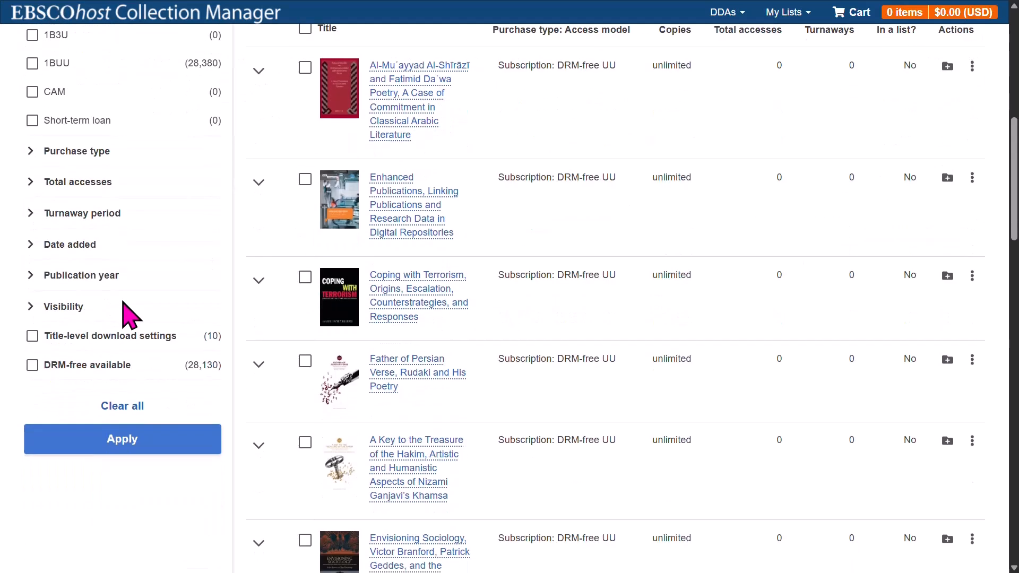
pyautogui.scroll(-4, 123, 301)
pyautogui.click(126, 238)
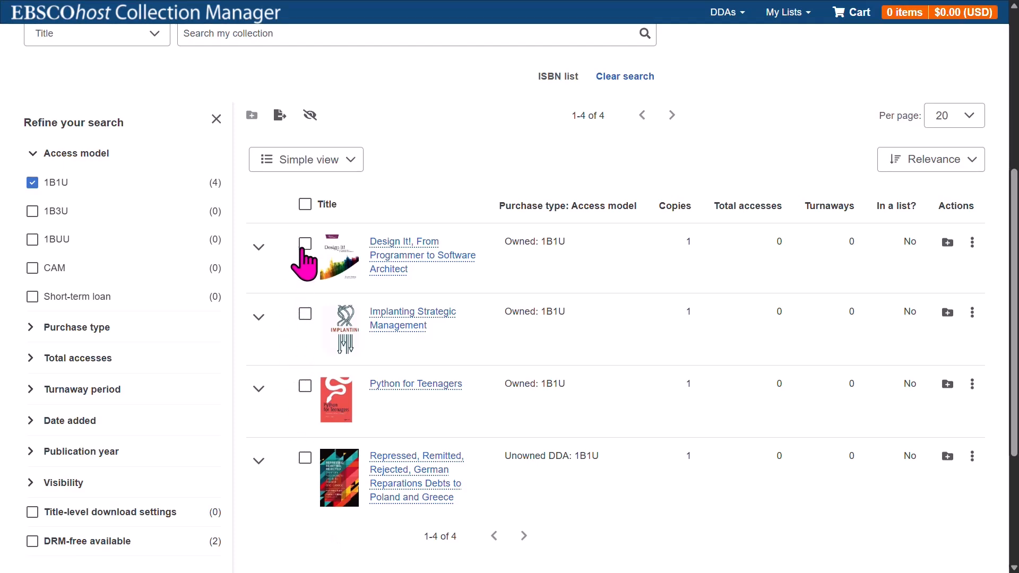
# Add all the filtered 1B1U titles to the list "MKT1001 Sem 2 2026"
pyautogui.click(306, 204)
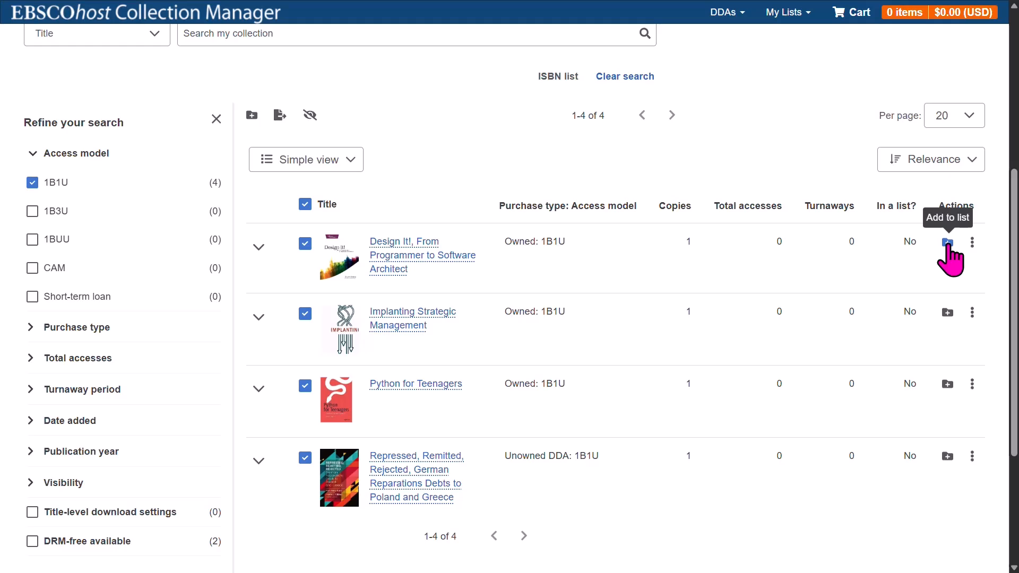
pyautogui.click(252, 117)
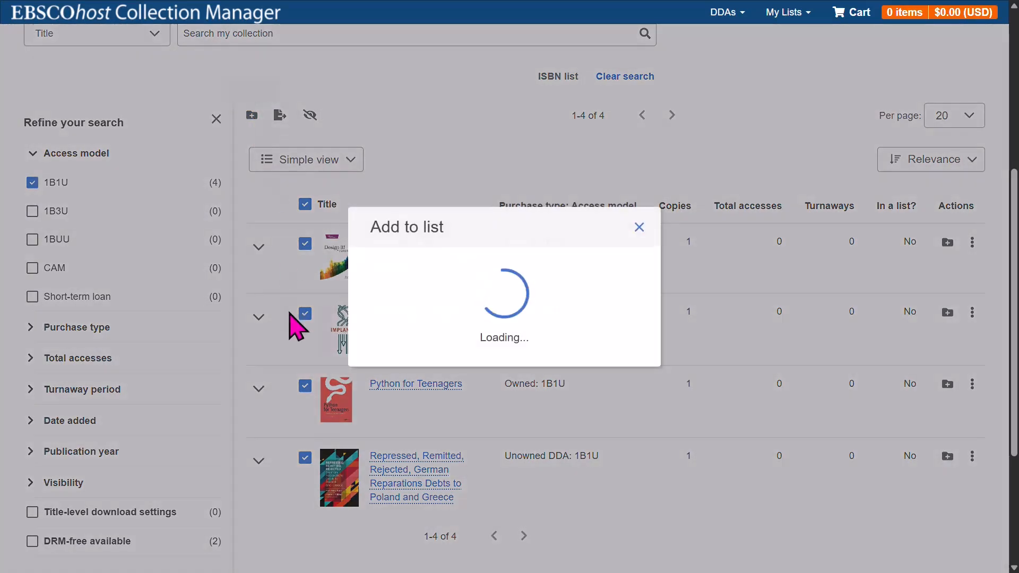
pyautogui.click(624, 285)
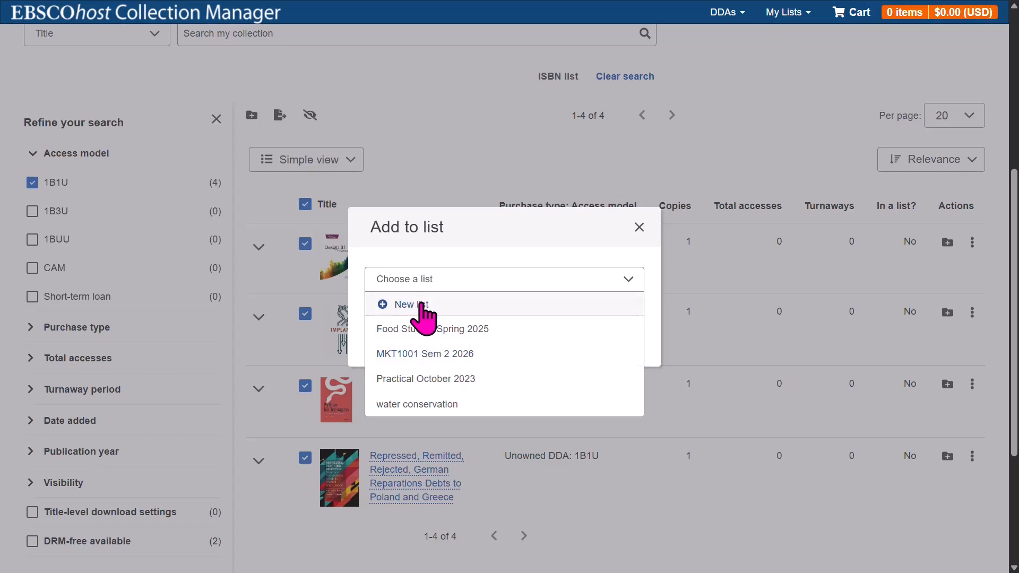
pyautogui.click(480, 352)
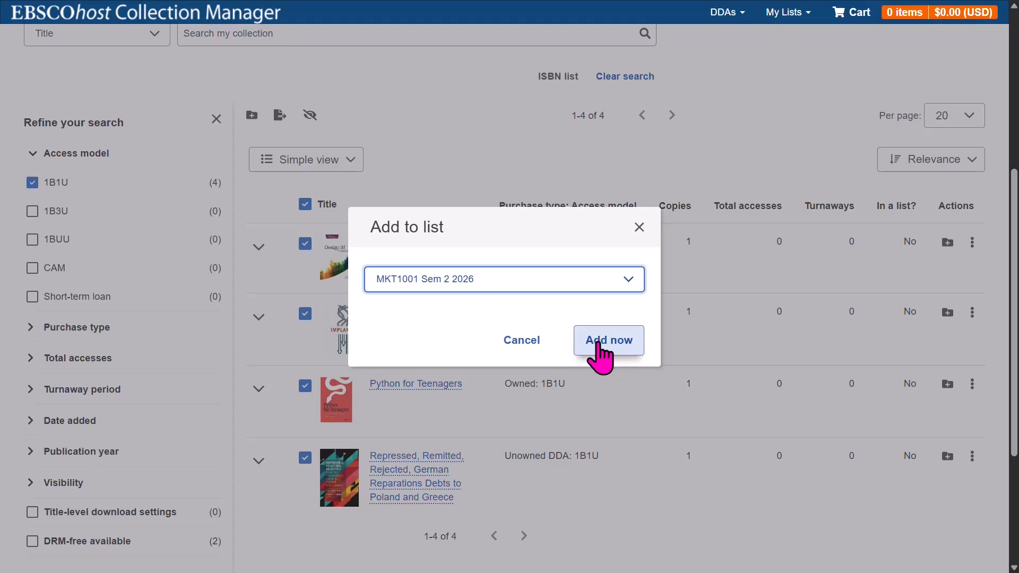
pyautogui.click(598, 345)
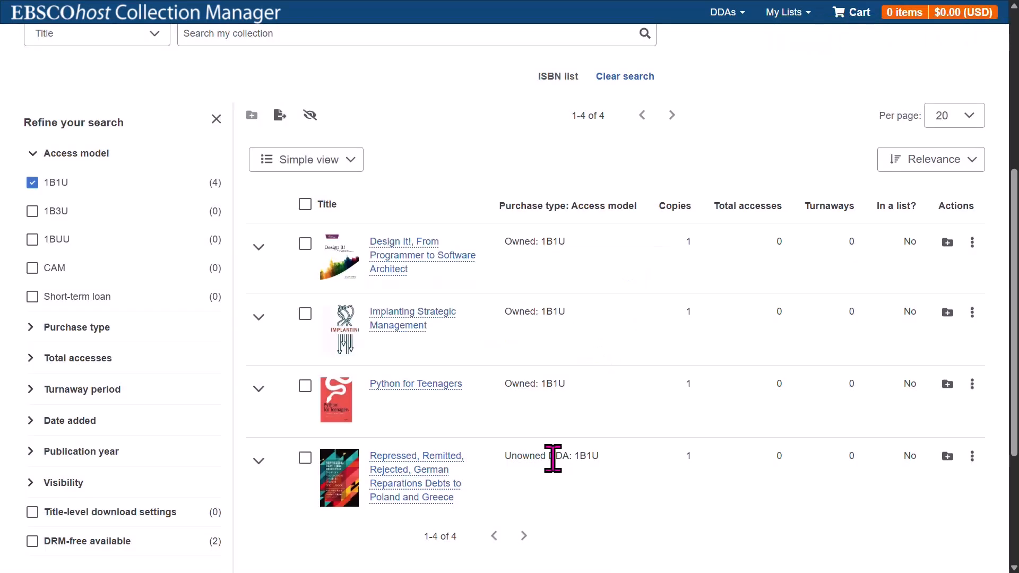
# Open the list "MKT1001 Sem 2 2026", review its titles and their list membership, and return to the lists overview
pyautogui.scroll(4, 218, 282)
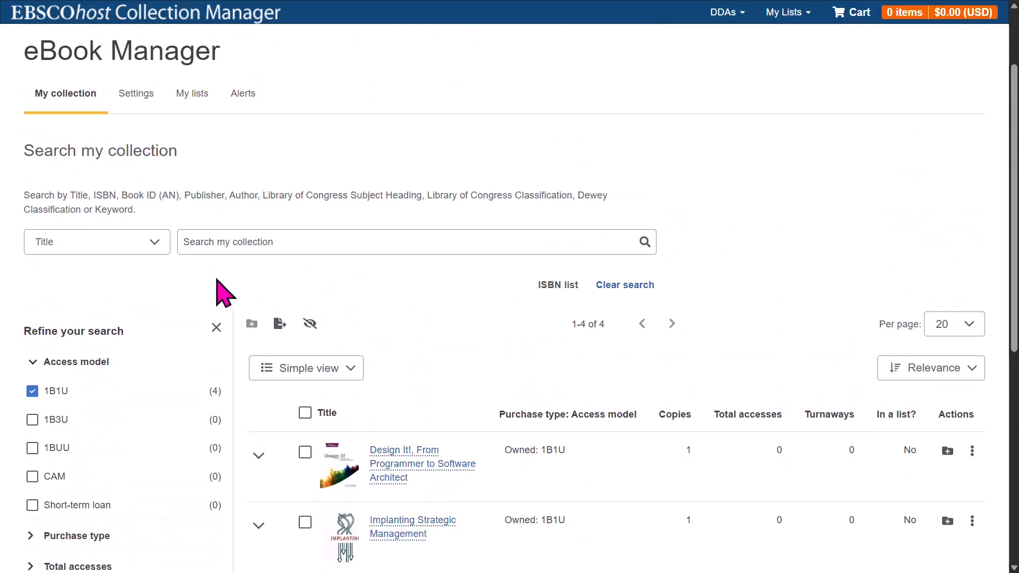
pyautogui.scroll(2, 223, 292)
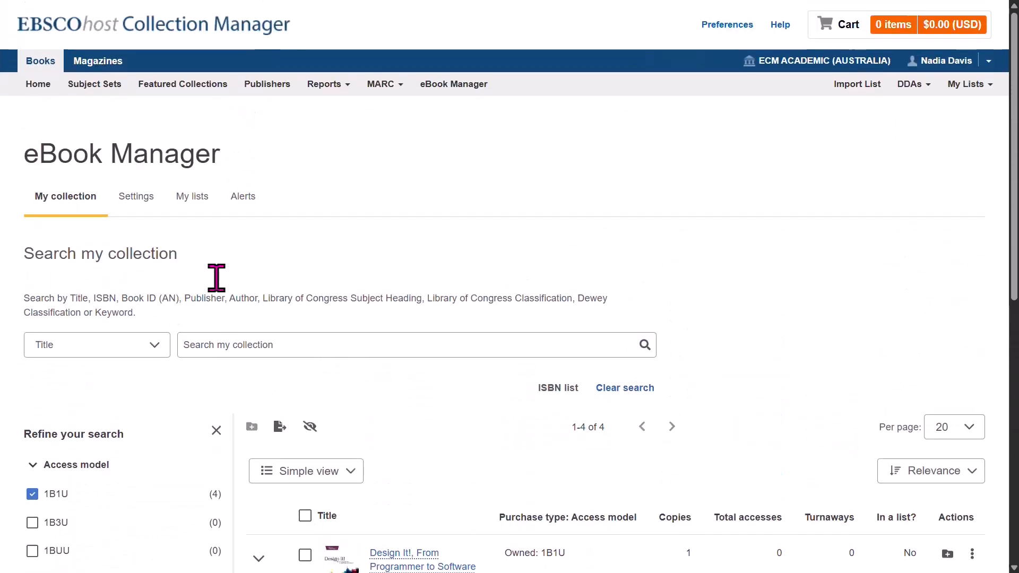
pyautogui.click(193, 198)
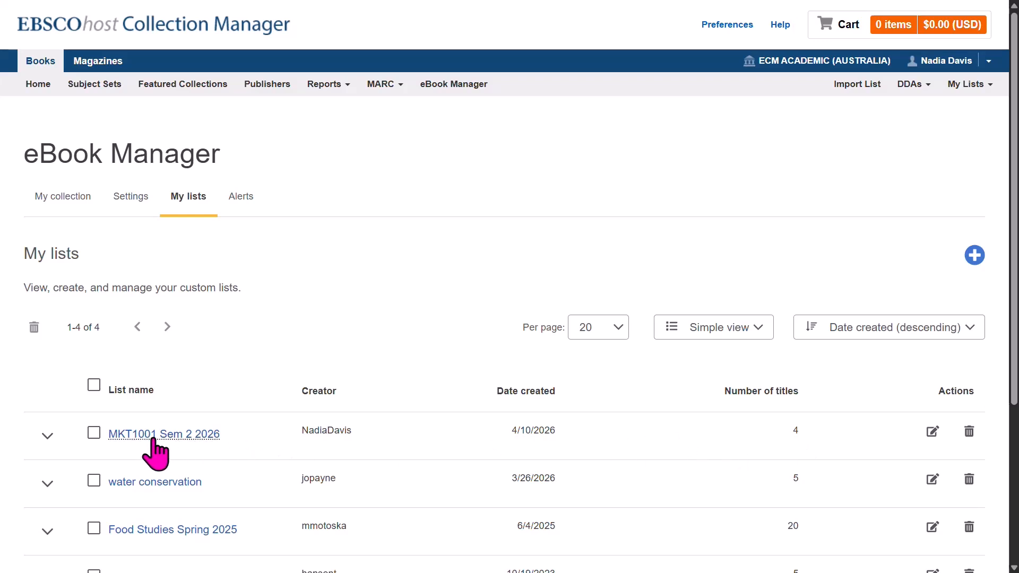
pyautogui.click(171, 437)
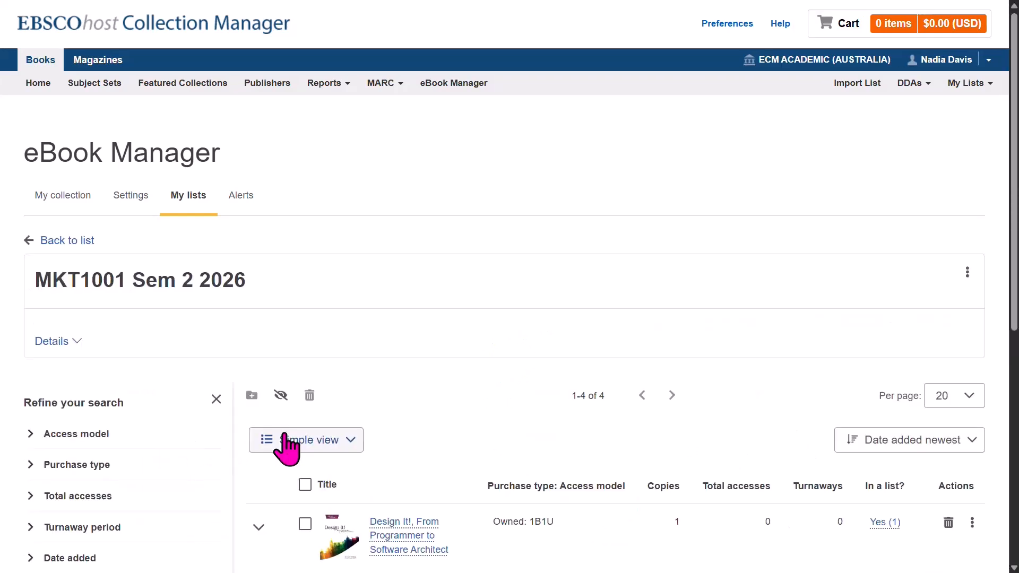
pyautogui.scroll(-3, 285, 434)
pyautogui.scroll(-3, 292, 449)
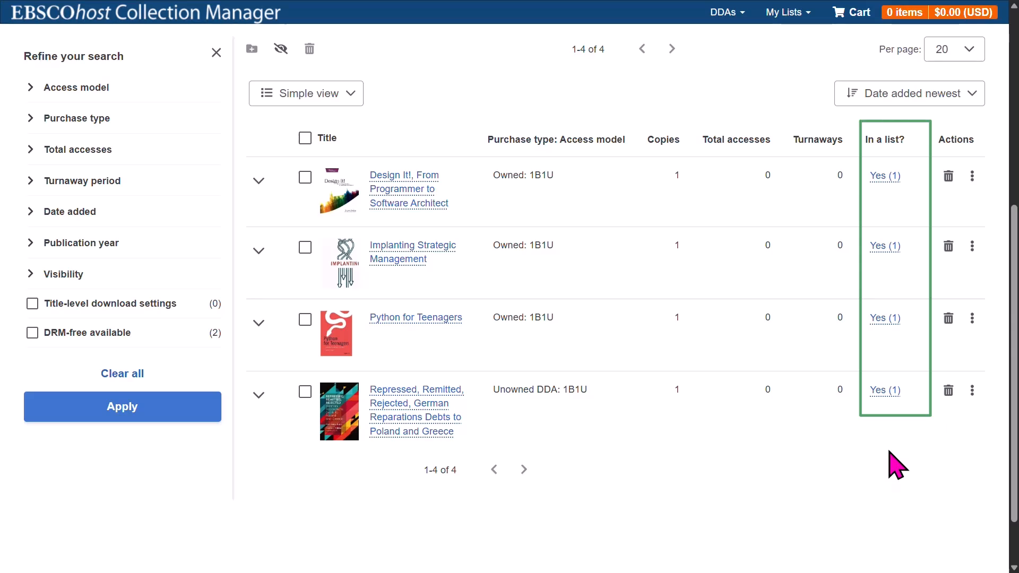
pyautogui.scroll(5, 485, 477)
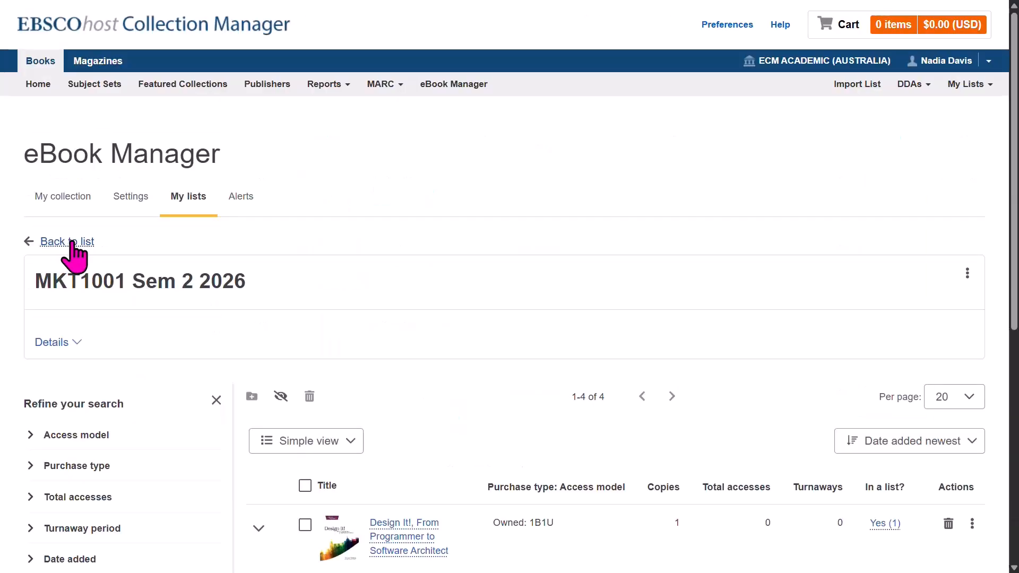
pyautogui.click(66, 237)
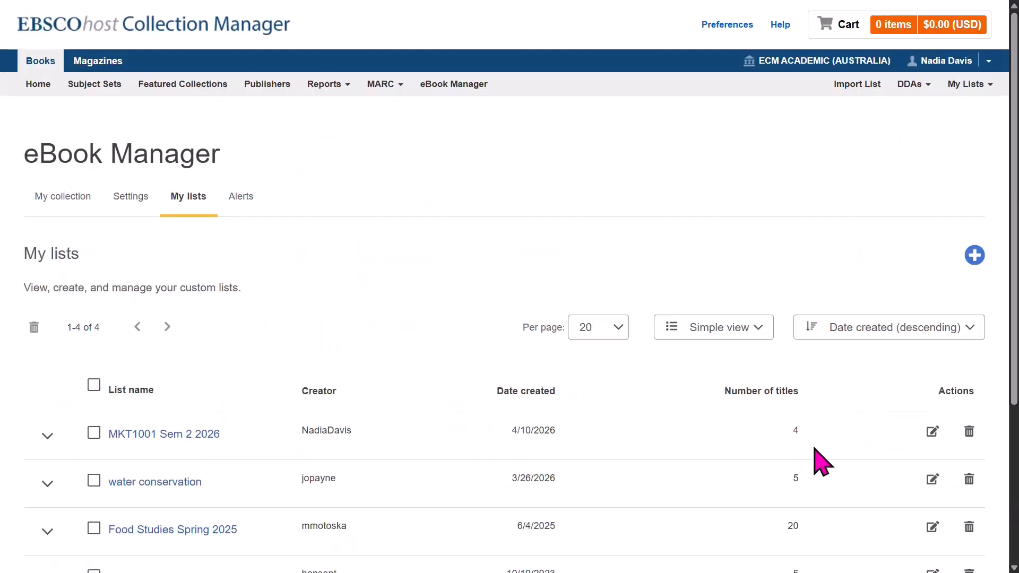
# Turn on list download settings for "MKT1001 Sem 2 2026" with downloads disabled, save, and recheck the list's saved settings
pyautogui.click(932, 432)
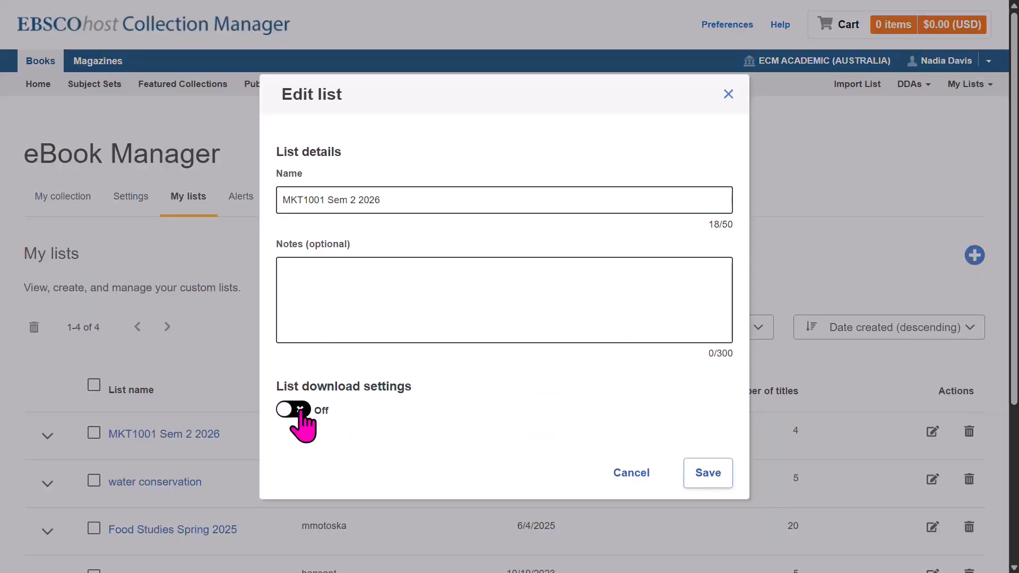
pyautogui.click(300, 409)
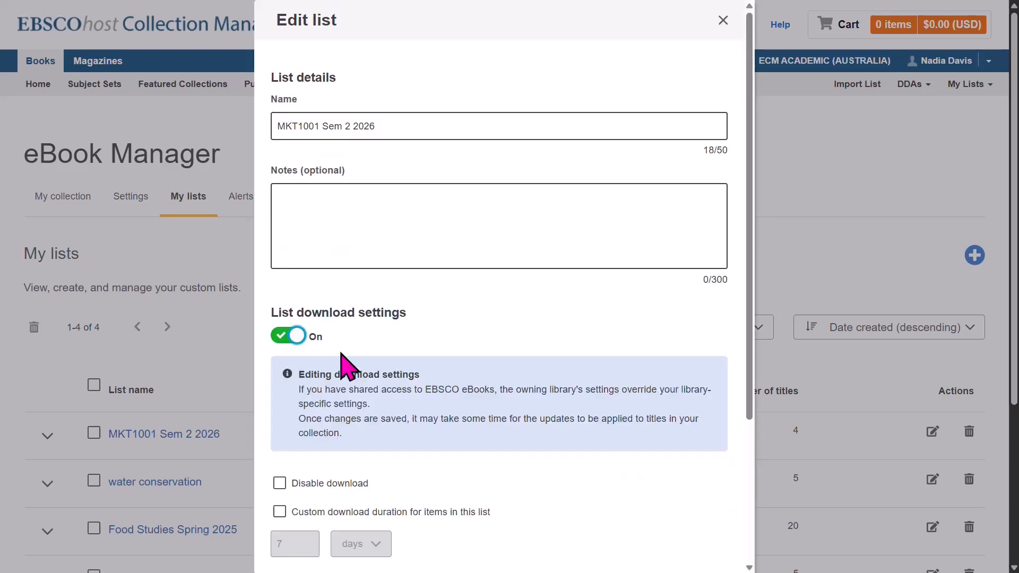
pyautogui.scroll(-3, 484, 476)
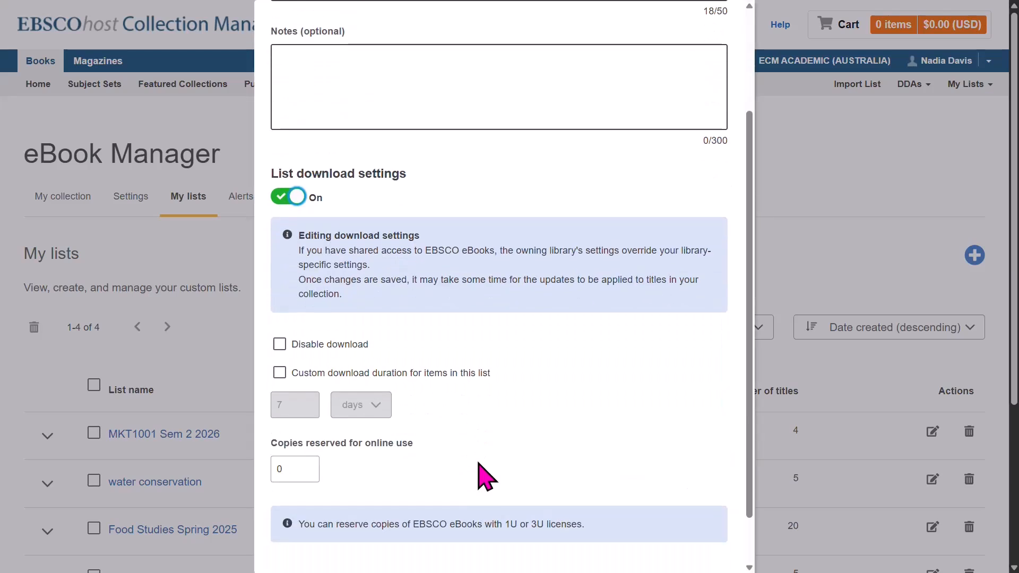
pyautogui.click(280, 345)
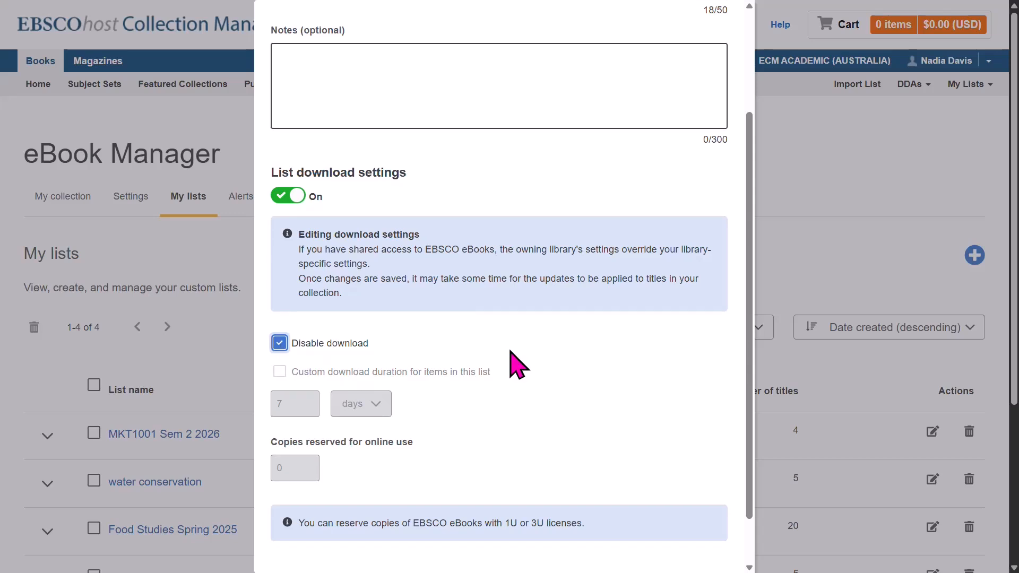
pyautogui.scroll(-1, 519, 364)
pyautogui.click(703, 549)
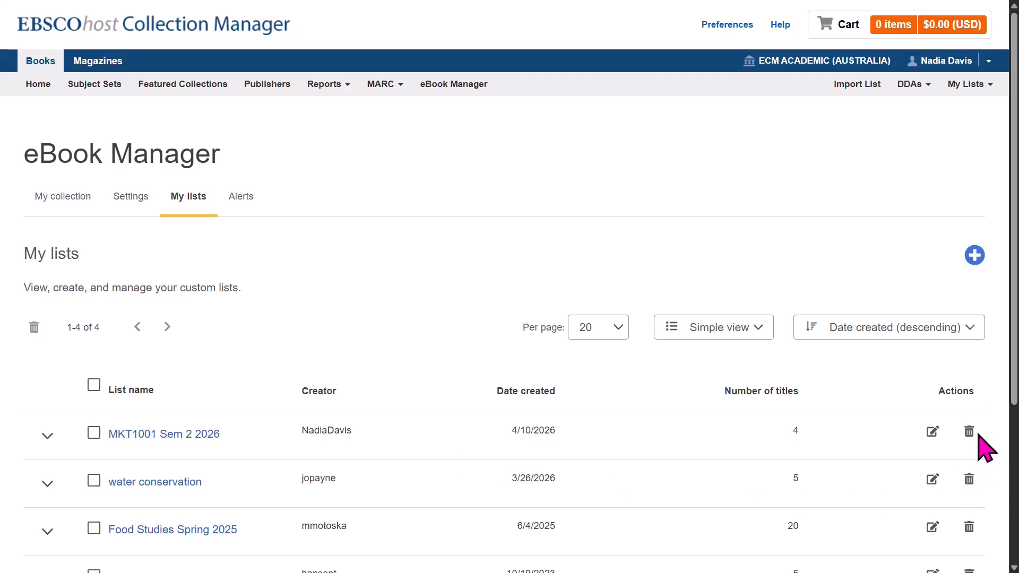
pyautogui.click(933, 432)
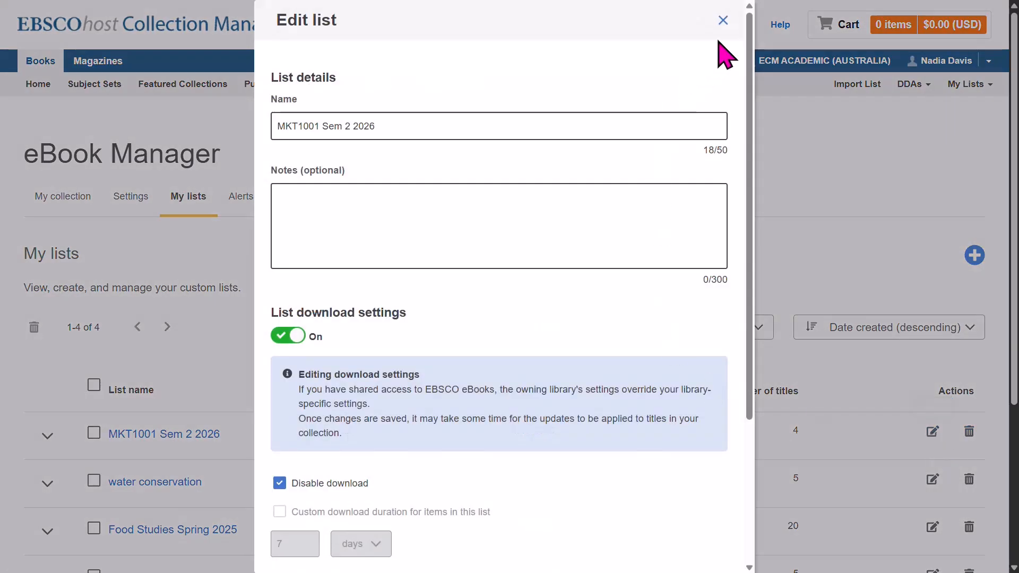
pyautogui.click(723, 21)
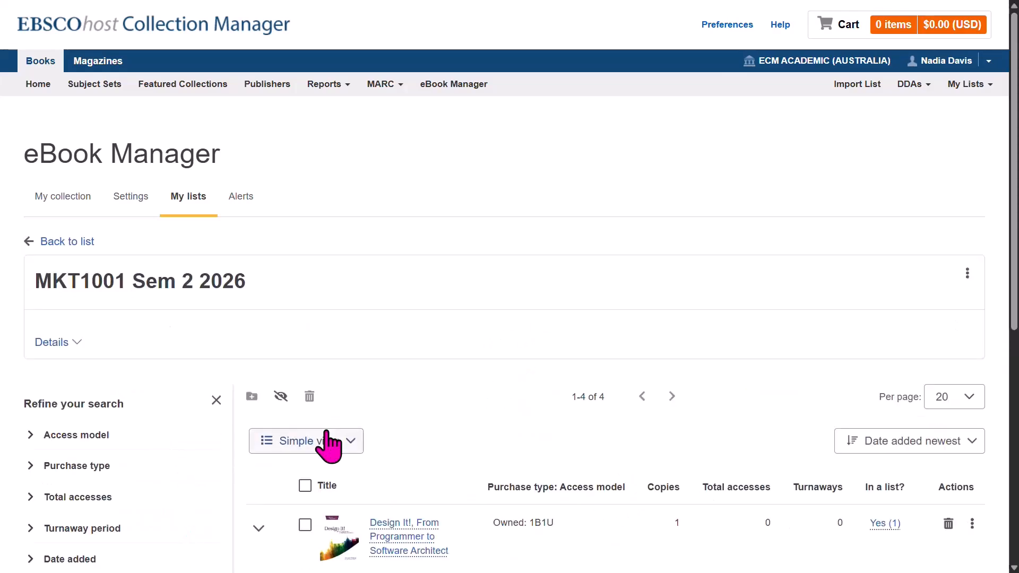
# Open the list "MKT1001 Sem 2 2026" and remove the title "Design It!" from it through the title's list details
pyautogui.scroll(-3, 326, 432)
pyautogui.scroll(-1, 326, 432)
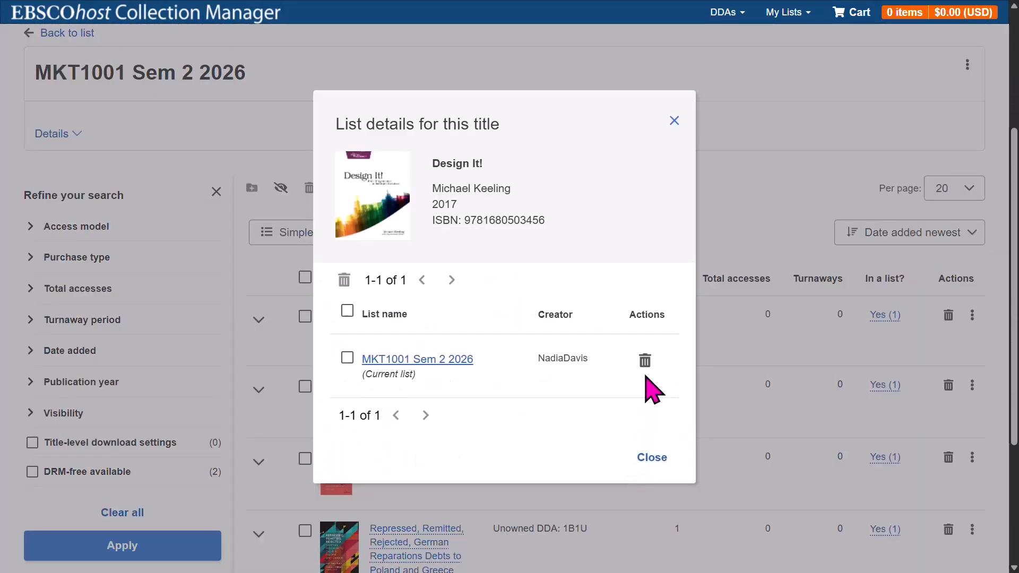
pyautogui.click(645, 361)
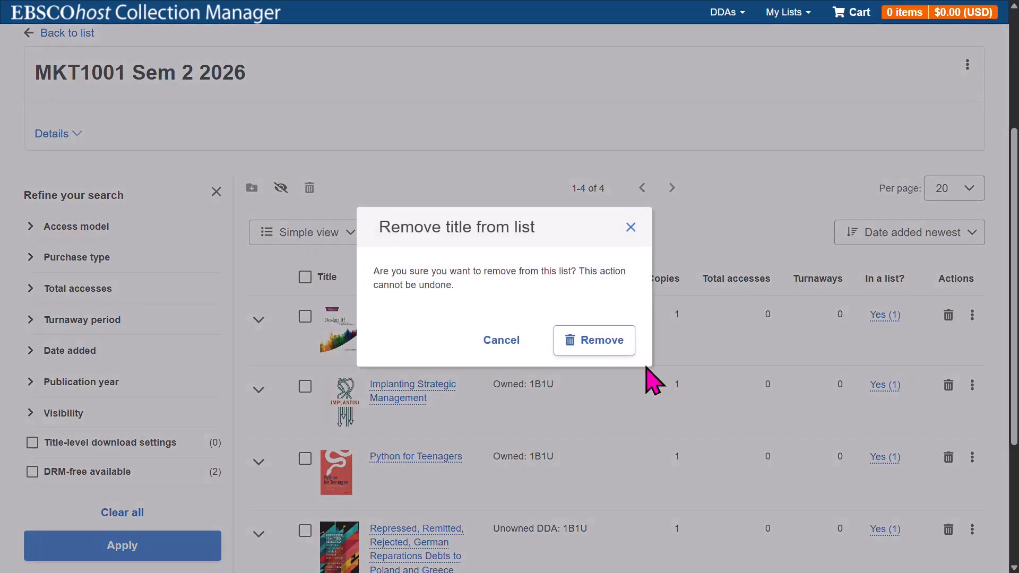
pyautogui.click(588, 350)
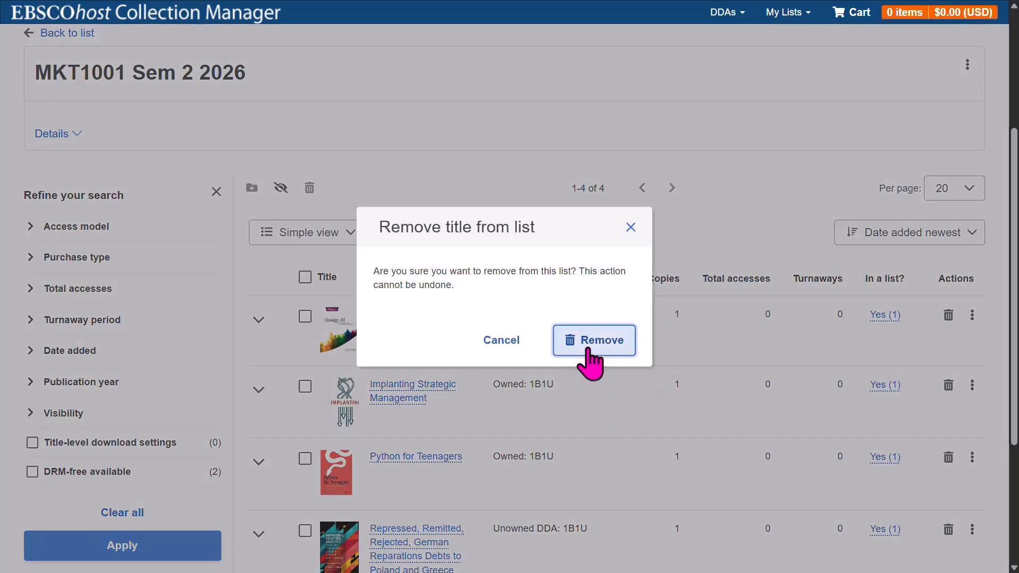